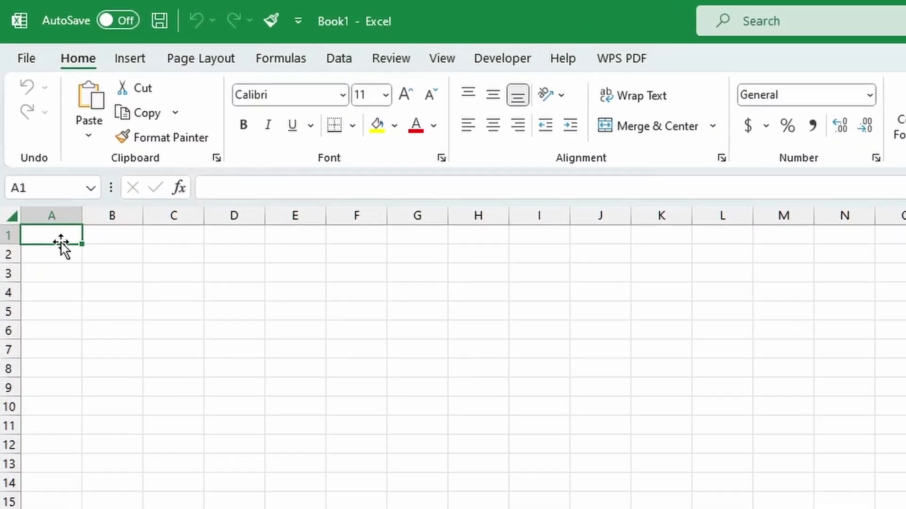
- Type =stock in A1 and accept the STOCKHISTORY autocomplete to start the formula
text(=stock)
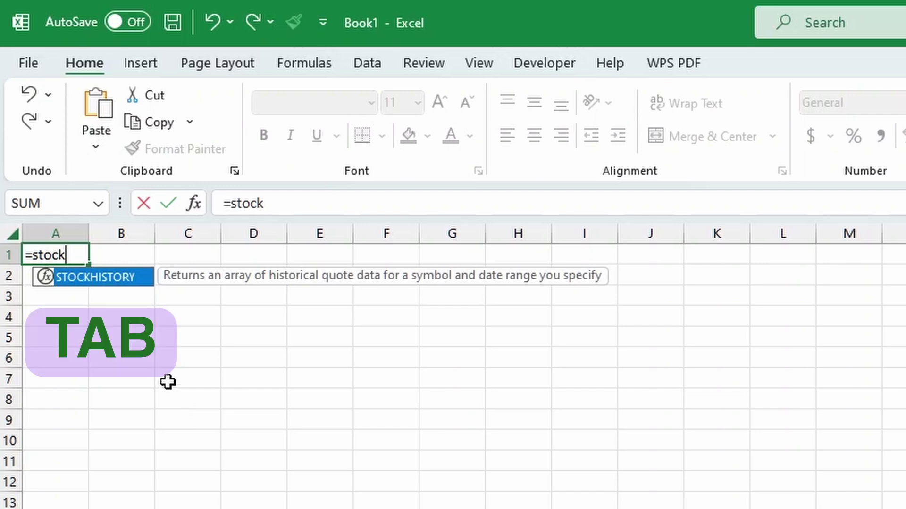
key(Tab)
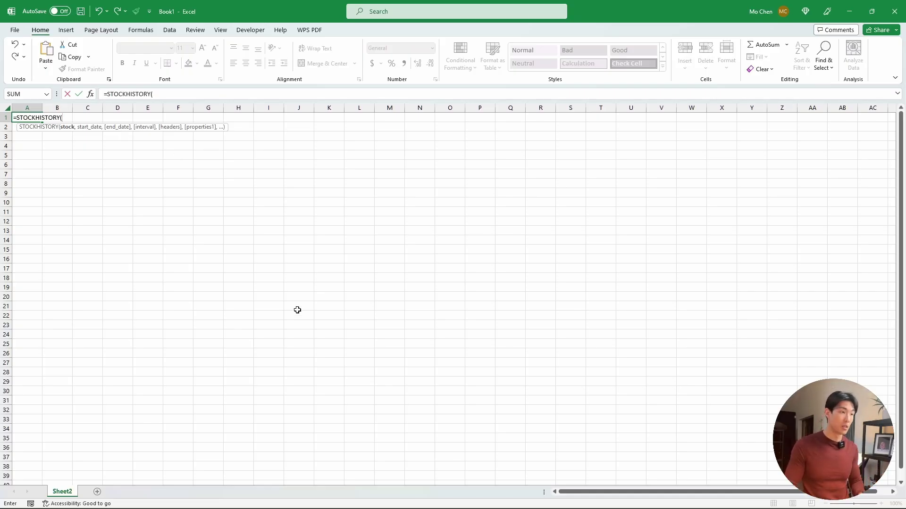
- Google 'stockhistory function' and open the Microsoft Support result in a new tab
click(433, 501)
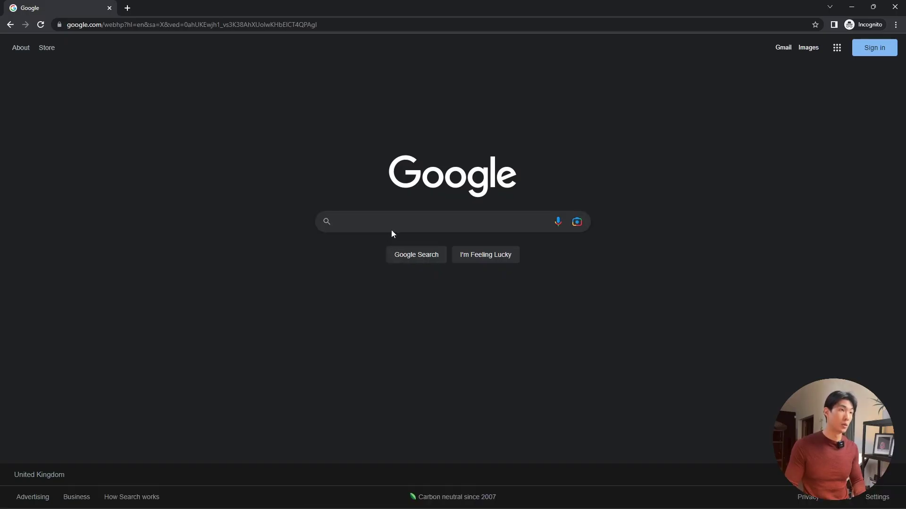
click(391, 229)
text(stockhistor)
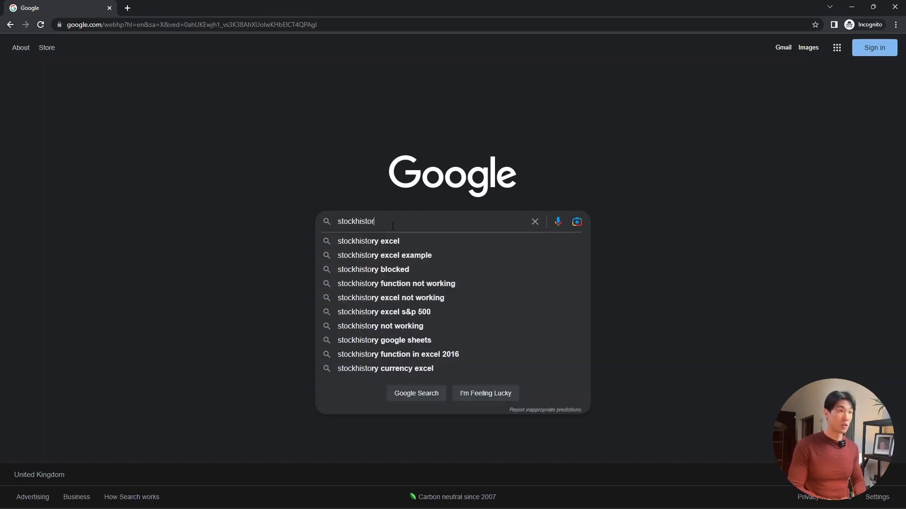
text(y function)
key(Return)
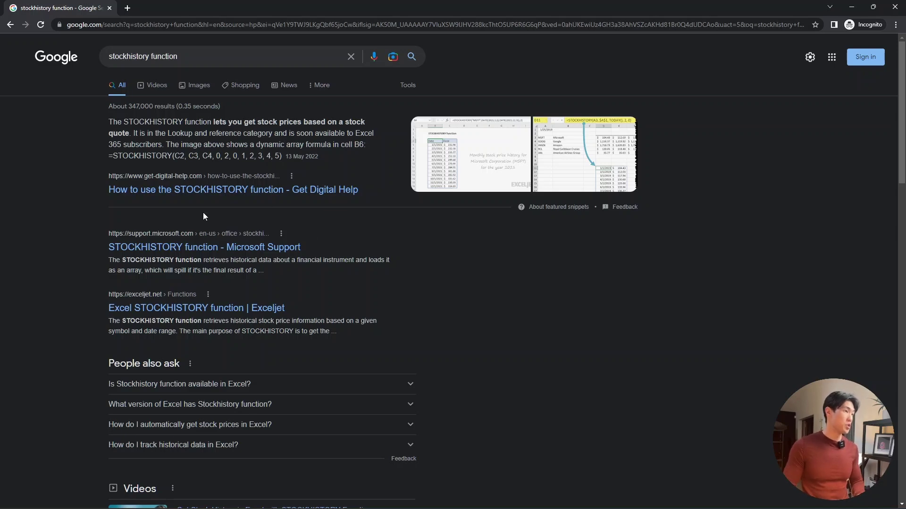
ctrl+click(181, 249)
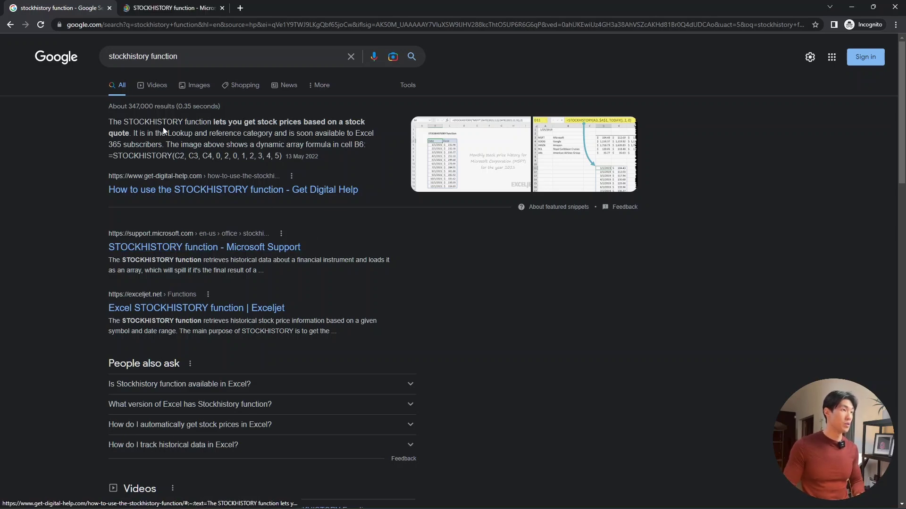
- On the Microsoft Support article, scroll to the argument table and highlight the stock, start_date and end_date entries
click(170, 7)
scroll(301, 311, down, 4)
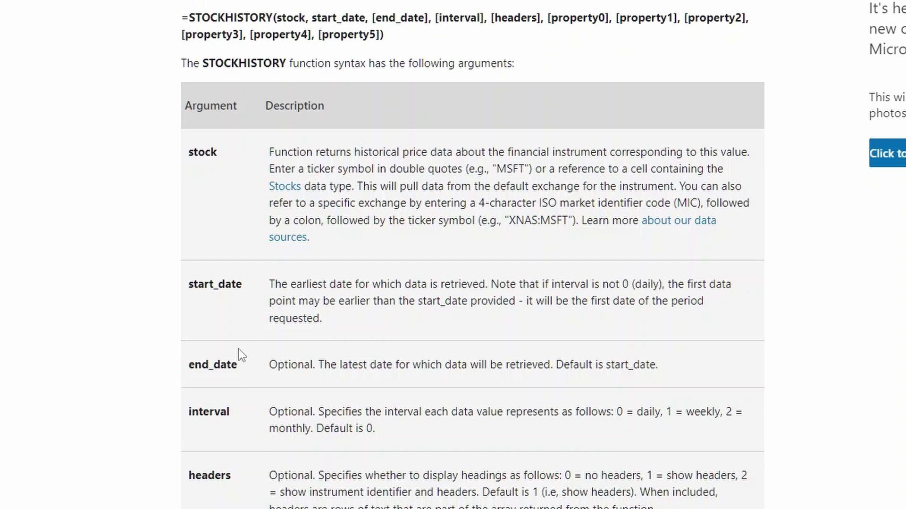
double_click(207, 152)
scroll(245, 276, down, 2)
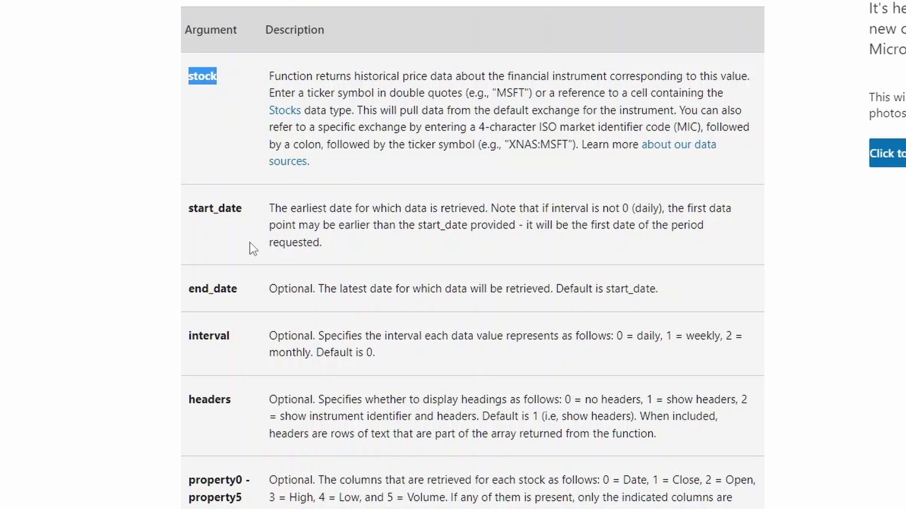
double_click(215, 208)
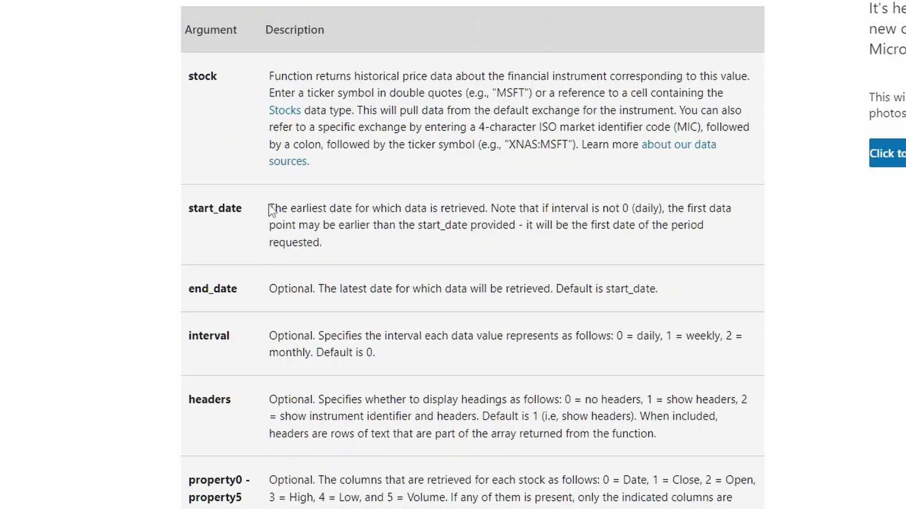
drag(269, 208, 484, 206)
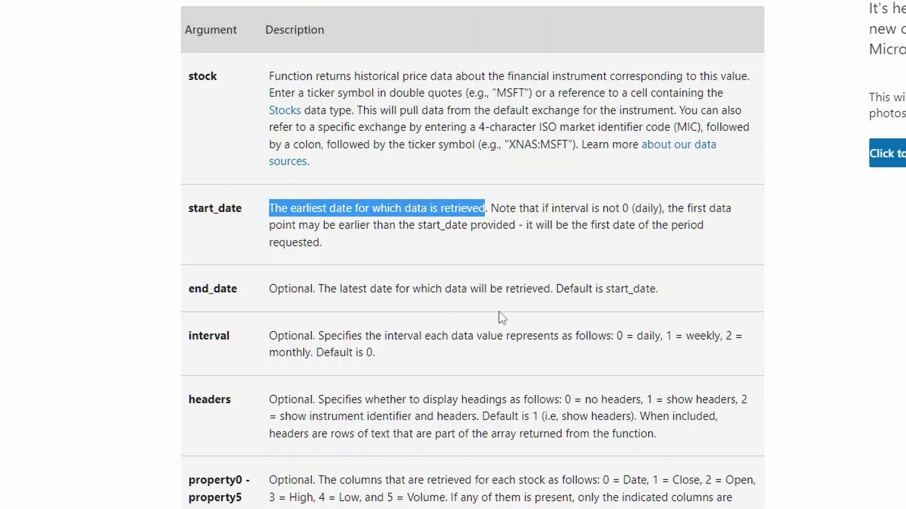
double_click(210, 290)
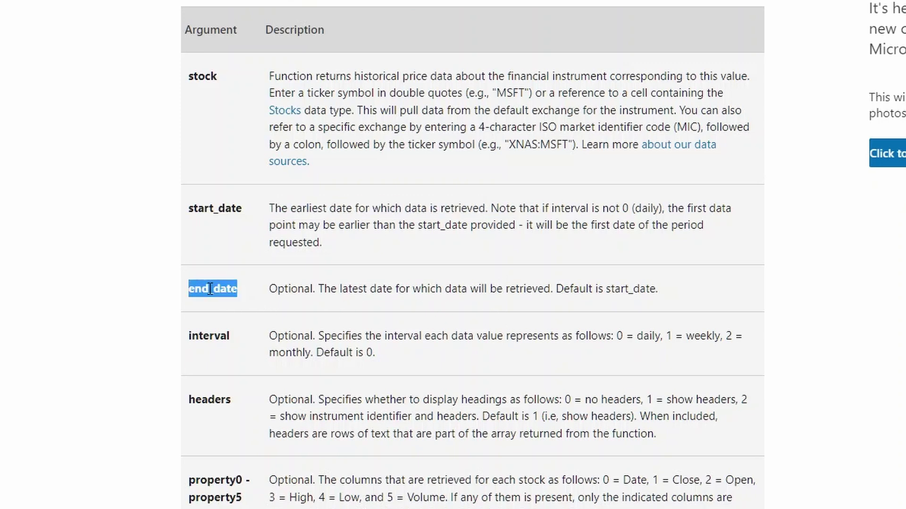
scroll(277, 337, down, 2)
click(293, 212)
double_click(294, 213)
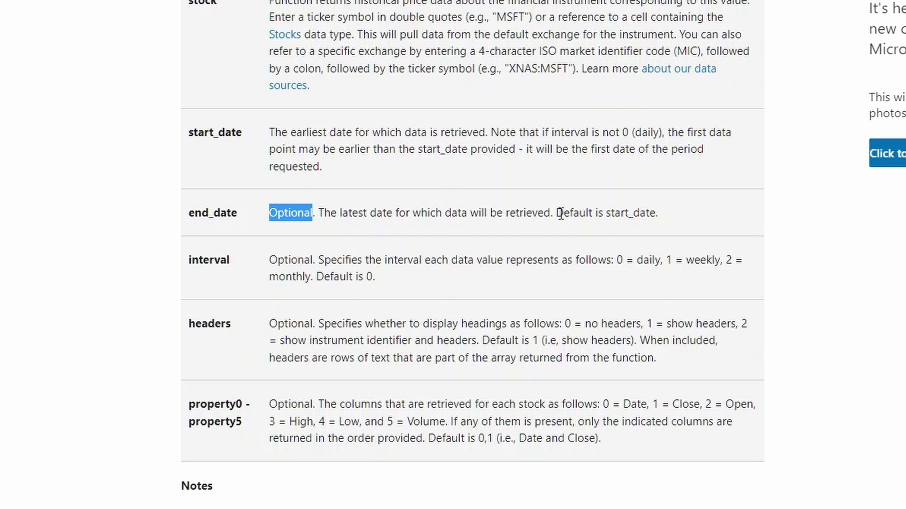
drag(556, 212, 647, 218)
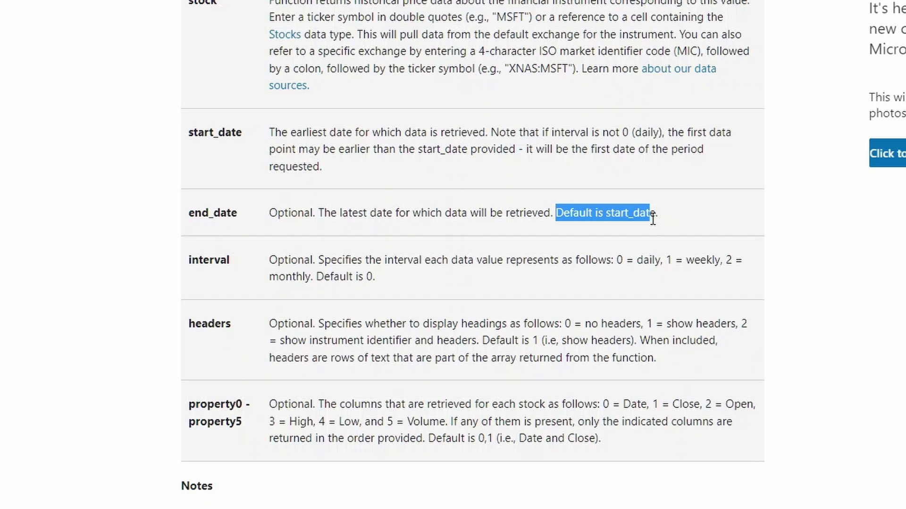
double_click(214, 214)
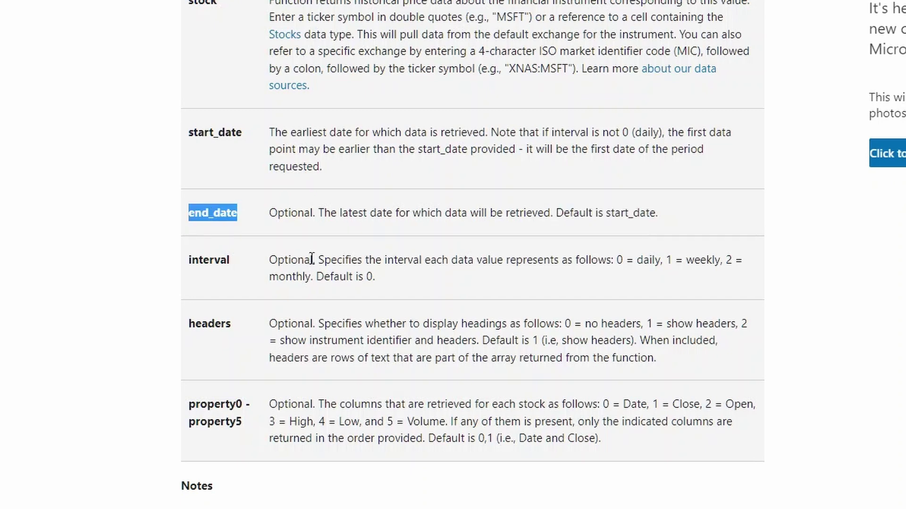
drag(320, 213, 550, 214)
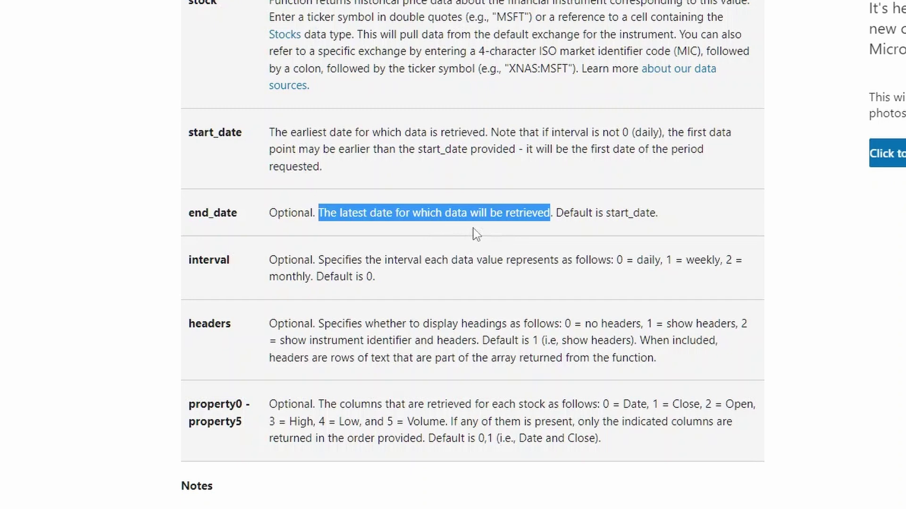
double_click(208, 259)
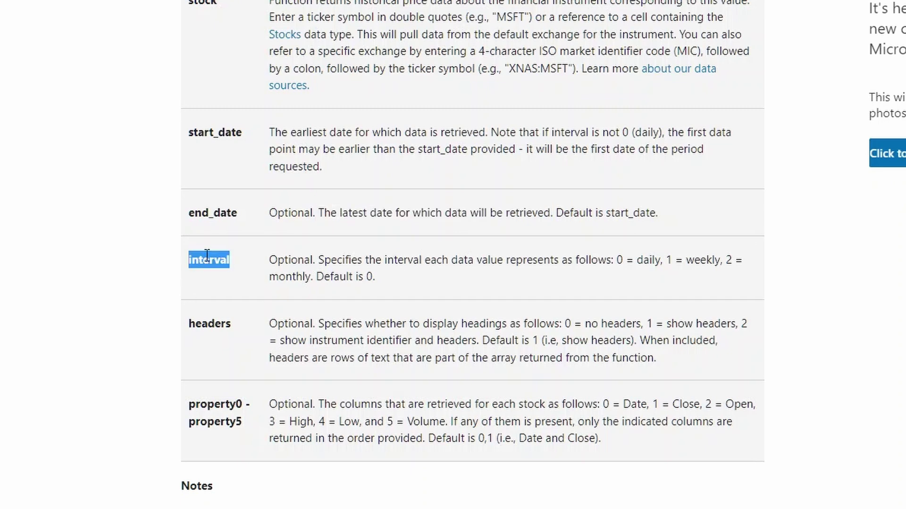
double_click(289, 259)
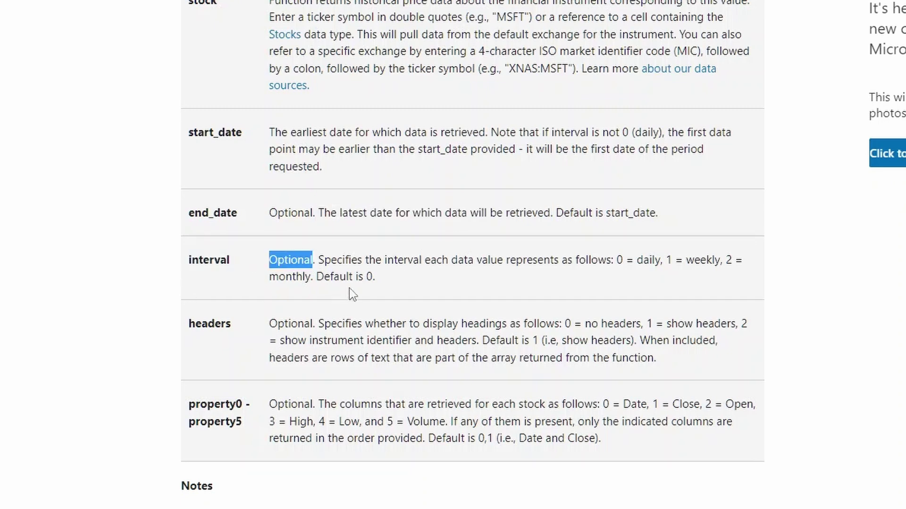
drag(315, 278, 401, 285)
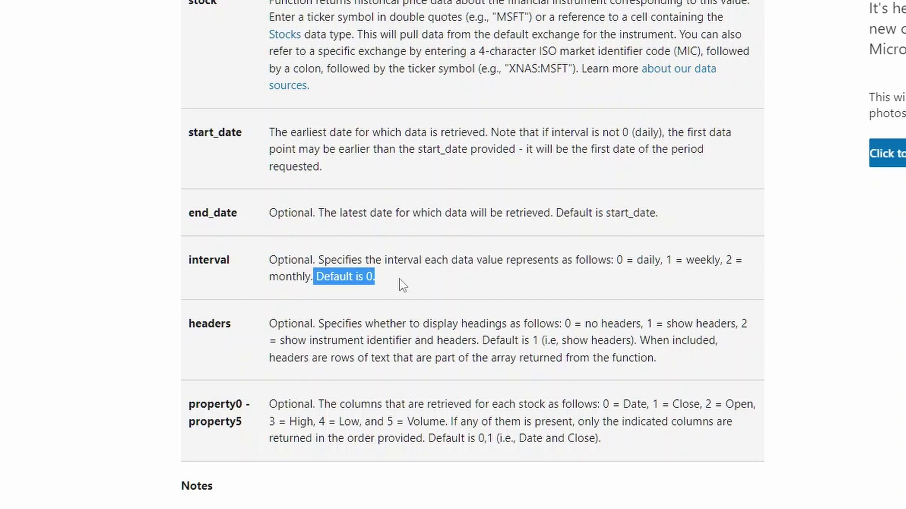
drag(616, 260, 314, 277)
click(347, 328)
scroll(314, 341, down, 2)
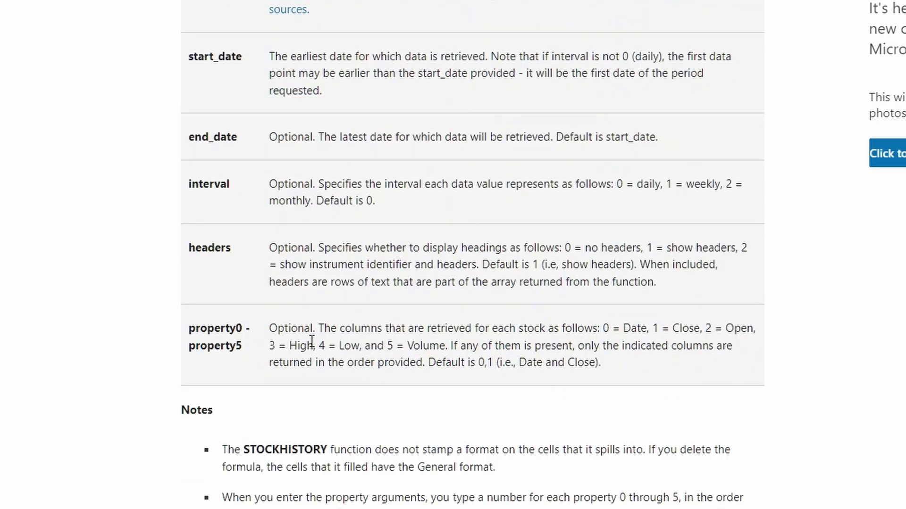
double_click(221, 252)
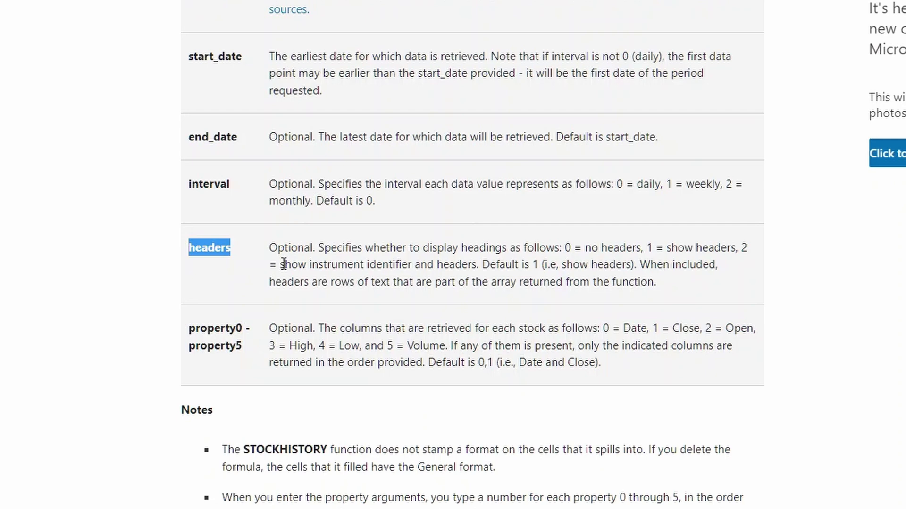
double_click(289, 247)
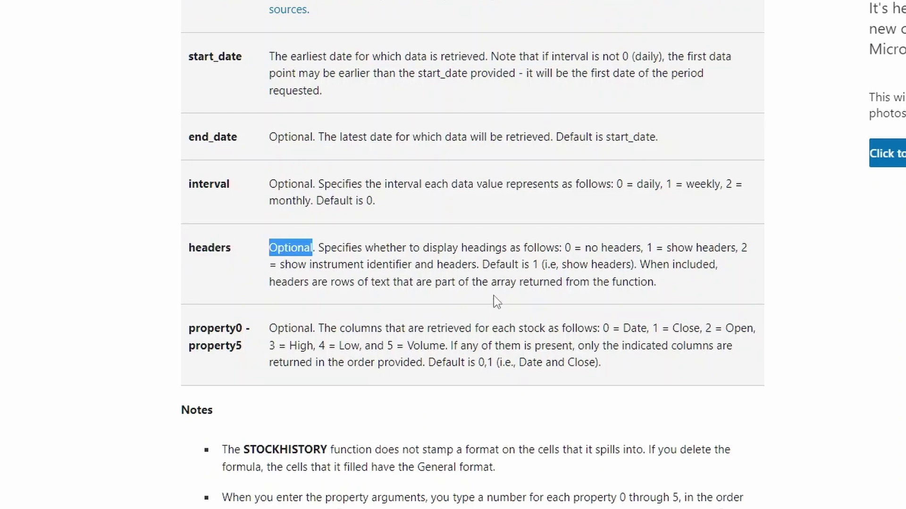
drag(483, 265, 631, 268)
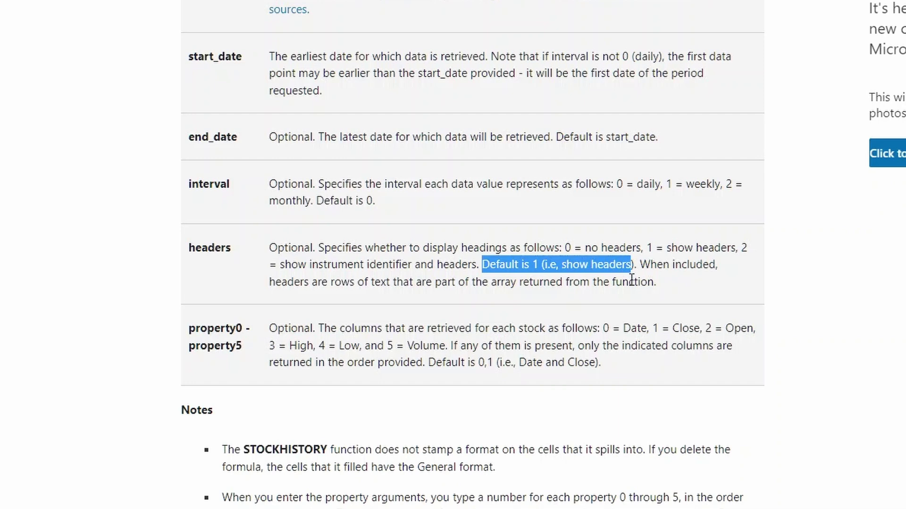
drag(566, 247, 641, 253)
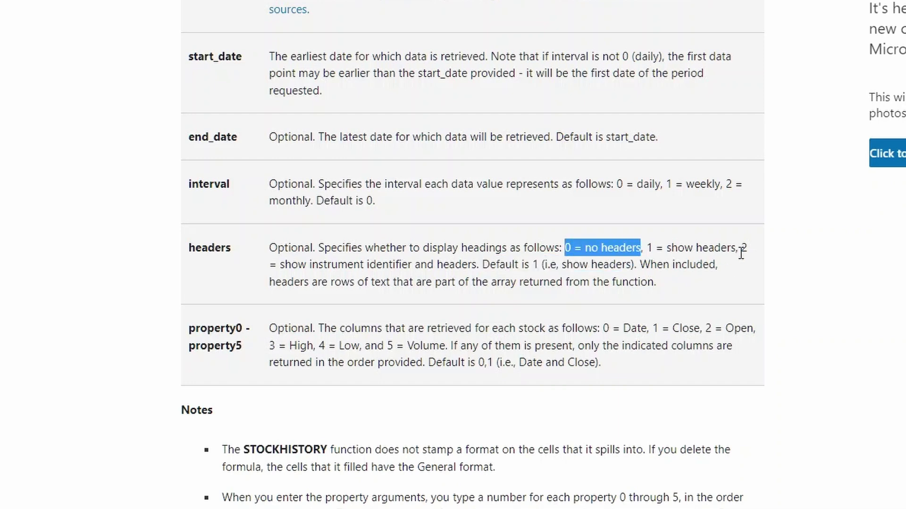
drag(741, 254, 481, 267)
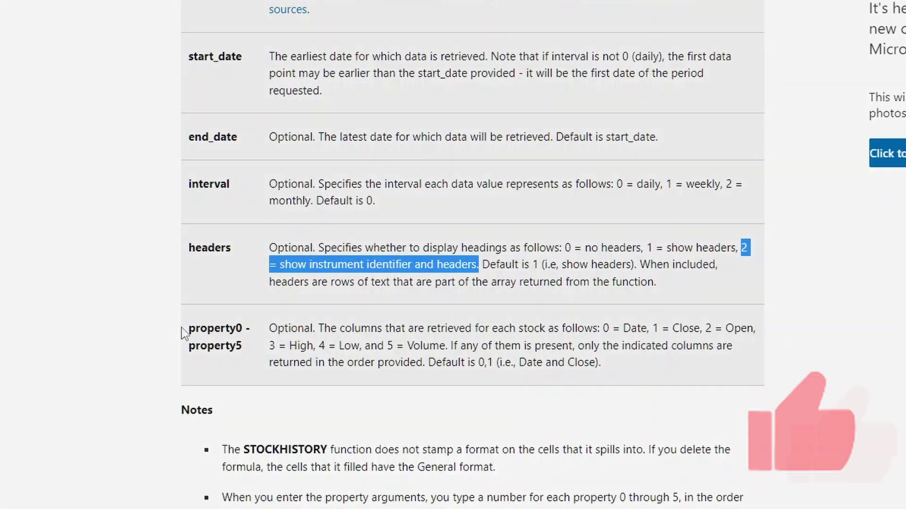
drag(188, 329, 242, 346)
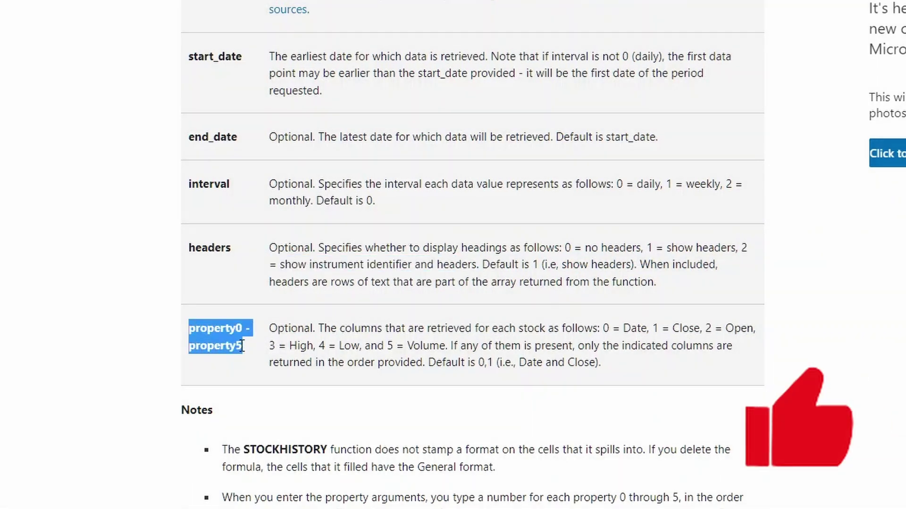
- Highlight that the property arguments are optional and the property codes beginning with 0 = Date
click(293, 334)
double_click(289, 331)
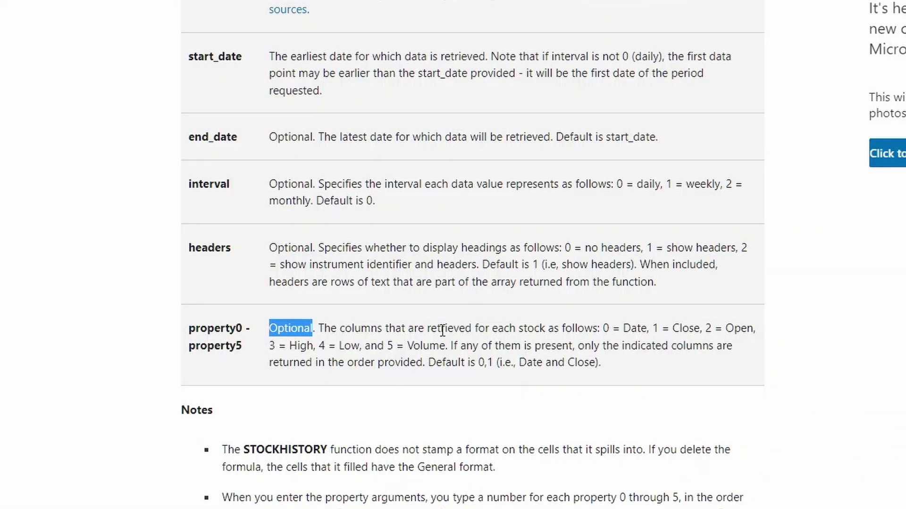
drag(603, 329, 753, 329)
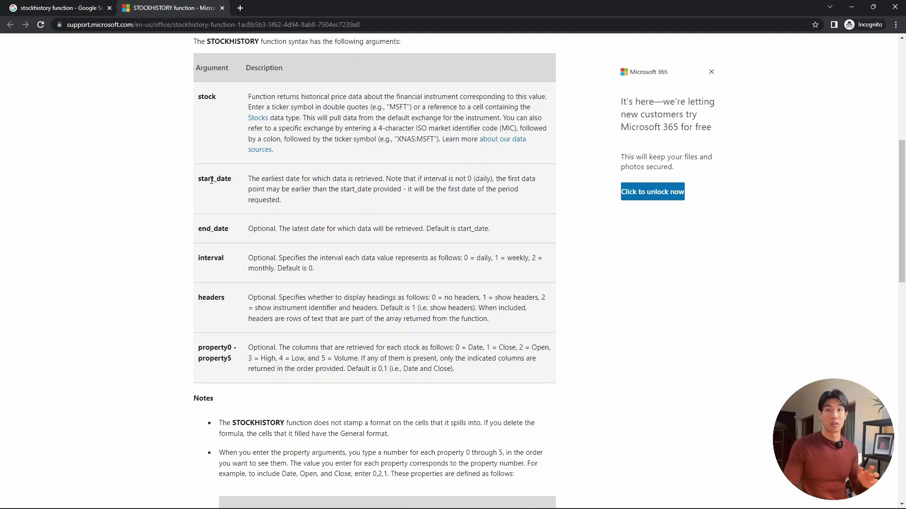
- Search 'facebook share price' in a new tab and select the META ticker and Meta Platforms Inc name
click(241, 8)
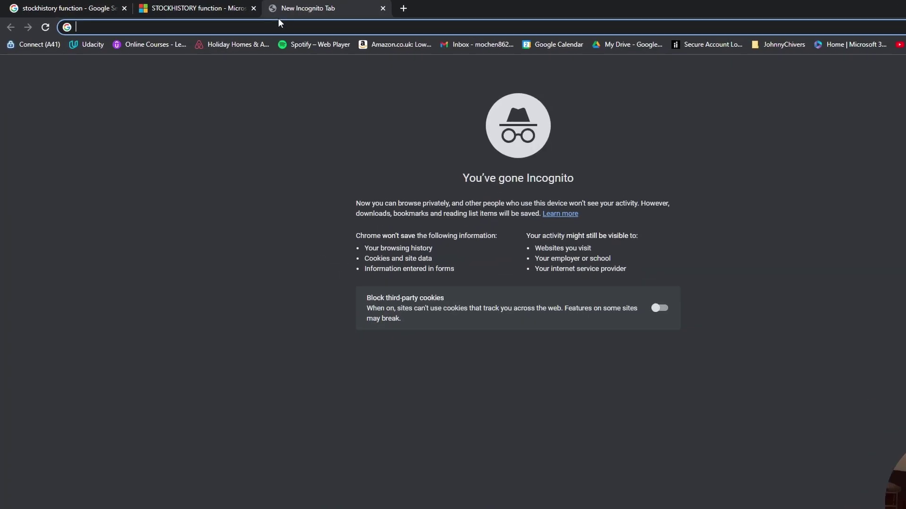
text(facebook share)
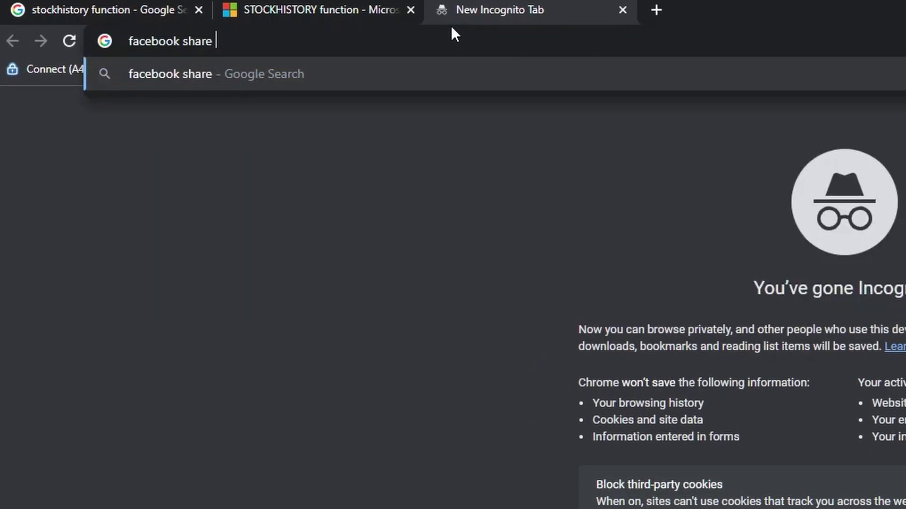
text( price)
key(Return)
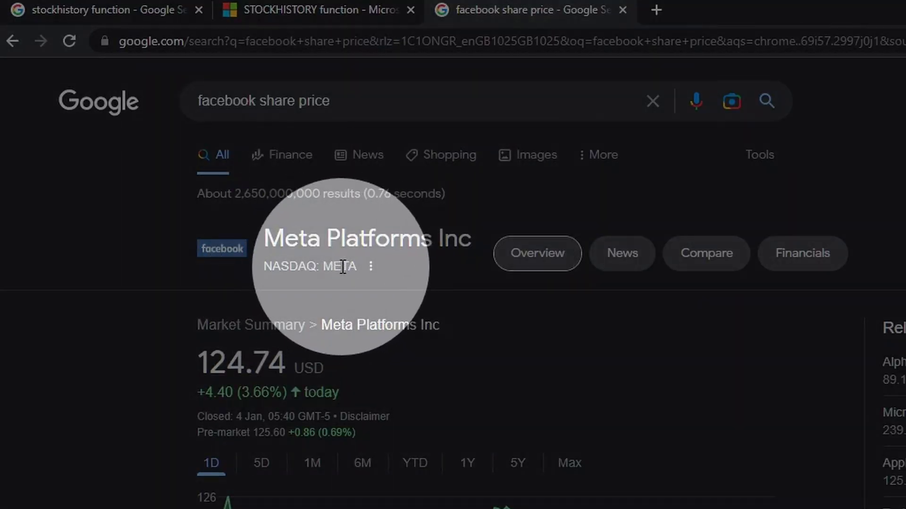
double_click(344, 266)
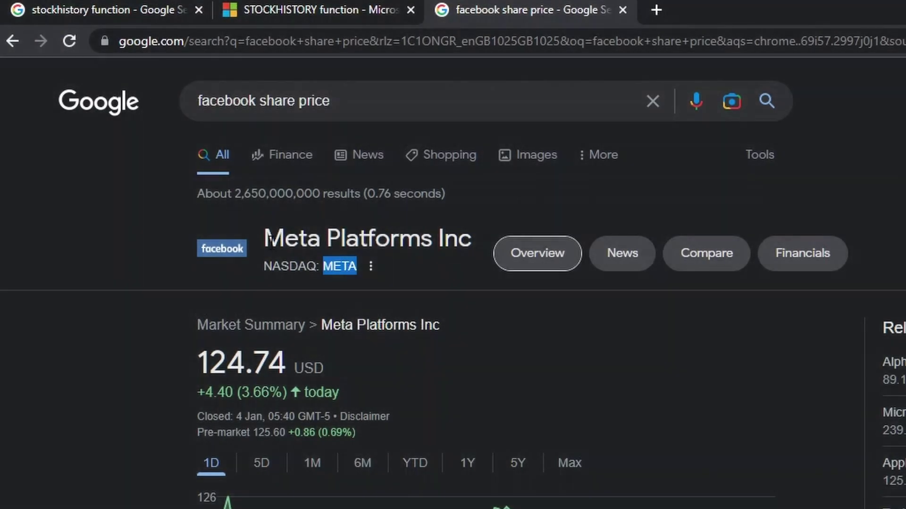
drag(268, 238, 467, 239)
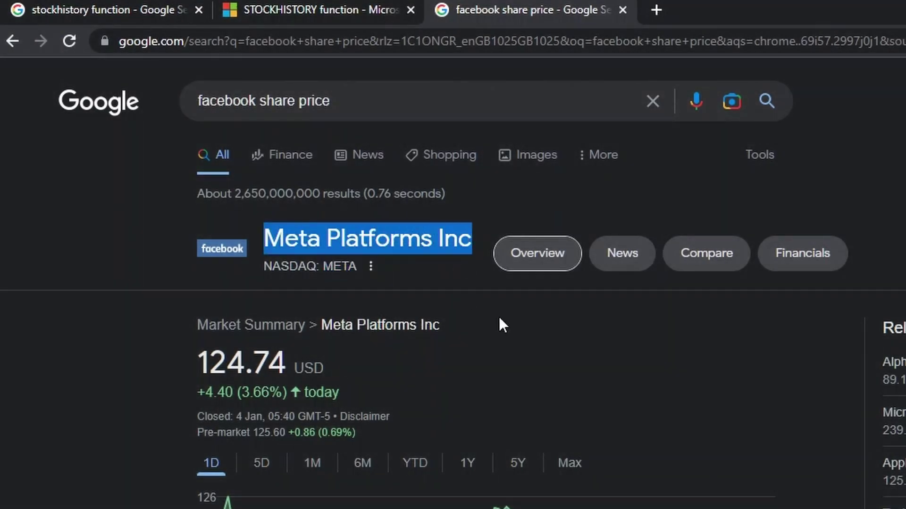
click(621, 372)
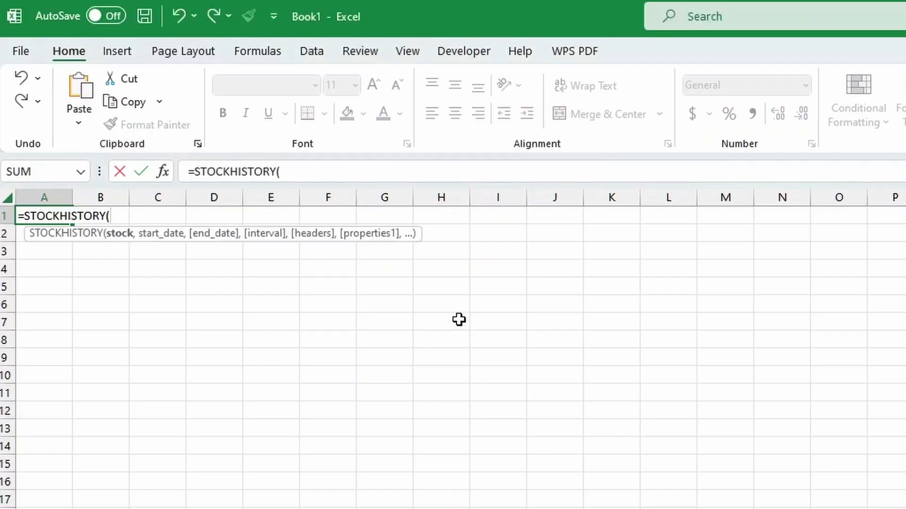
- Complete A1 as =STOCKHISTORY("META","01-01-2020","12-31-2022",0,2,0,2,1,4,3,5)
text(META")
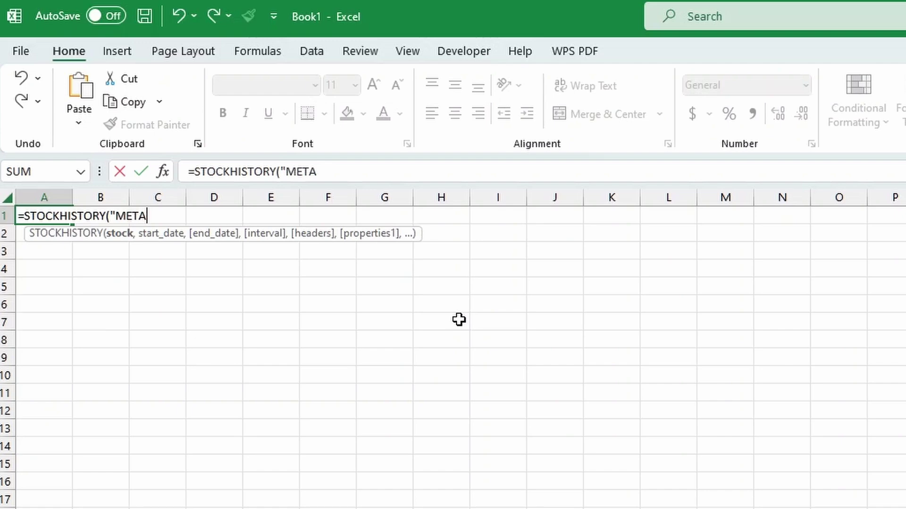
text(,)
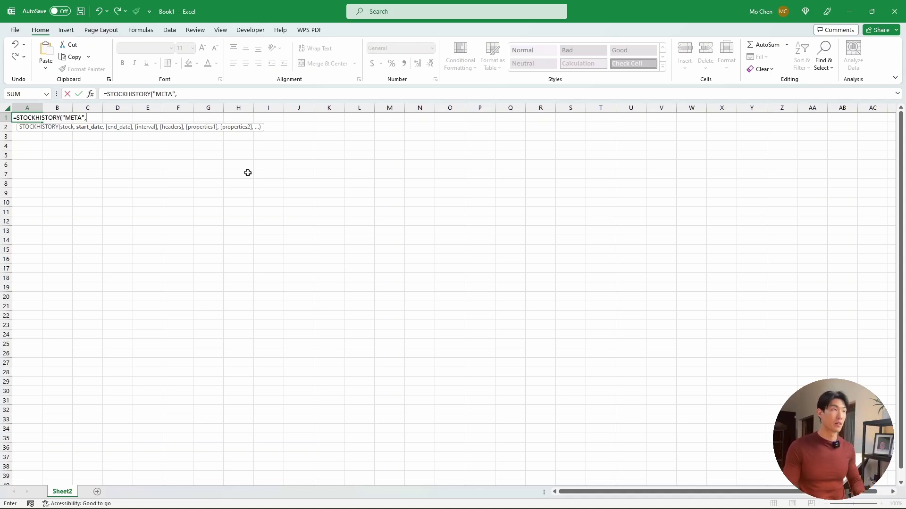
text("MM)
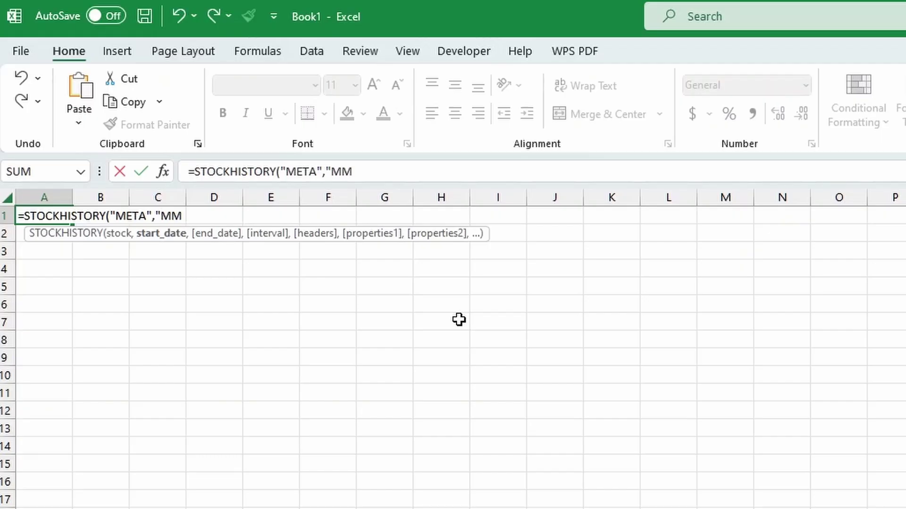
text(-DD-YYYY)
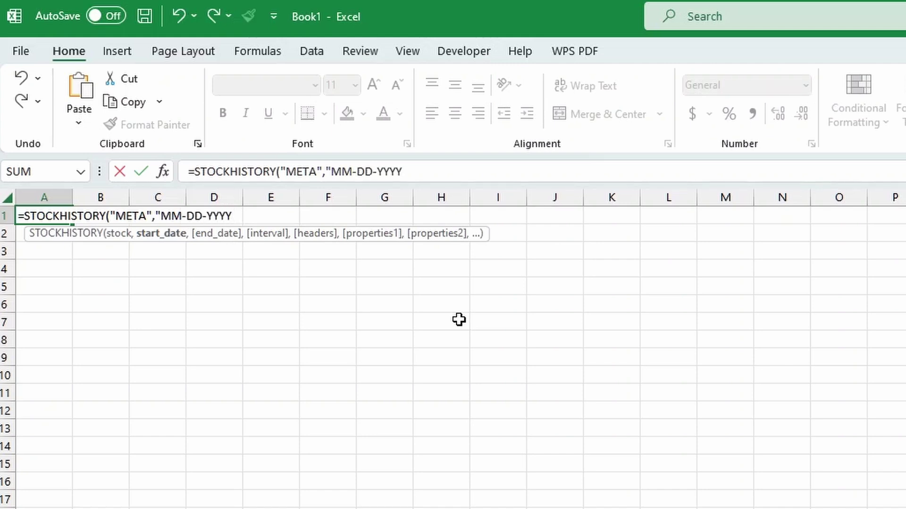
key(BackSpace)
key(BackSpace)
key(BackSpace)
key(BackSpace)
key(BackSpace)
key(BackSpace)
key(BackSpace)
key(BackSpace)
key(BackSpace)
key(BackSpace)
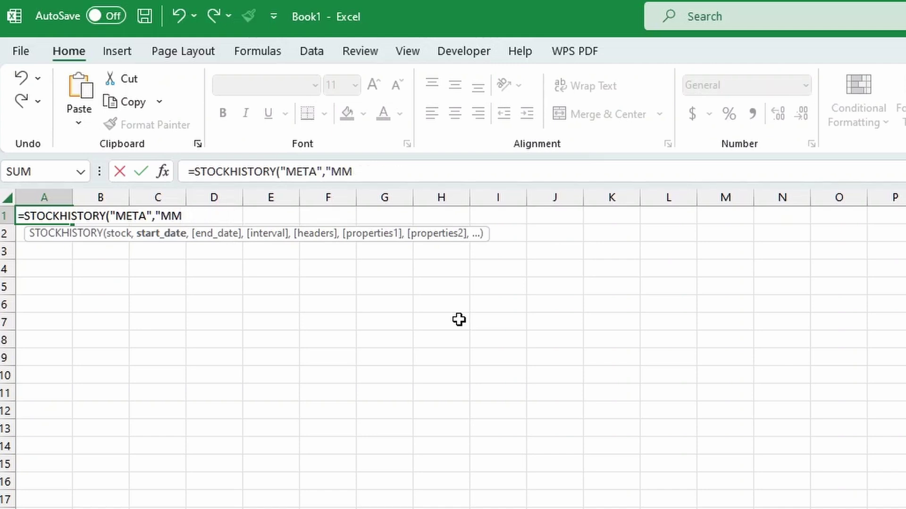
text(01-01-2020)
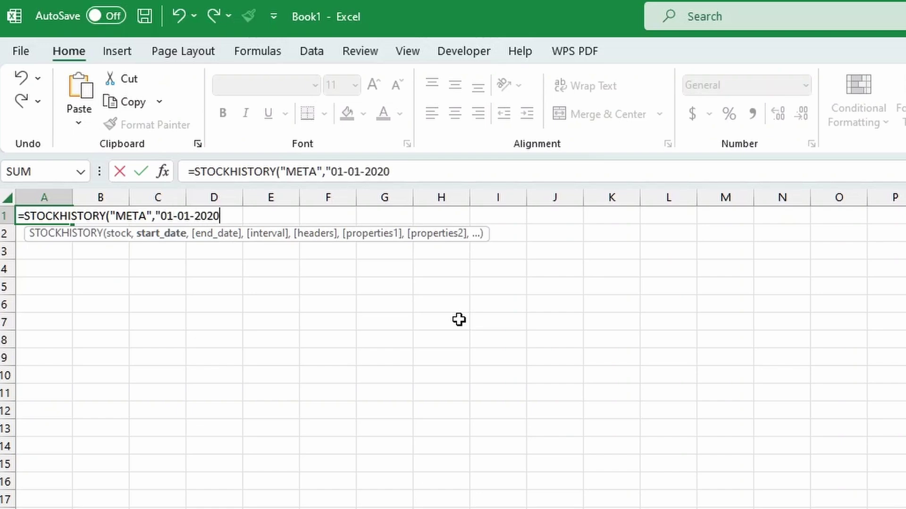
text(",)
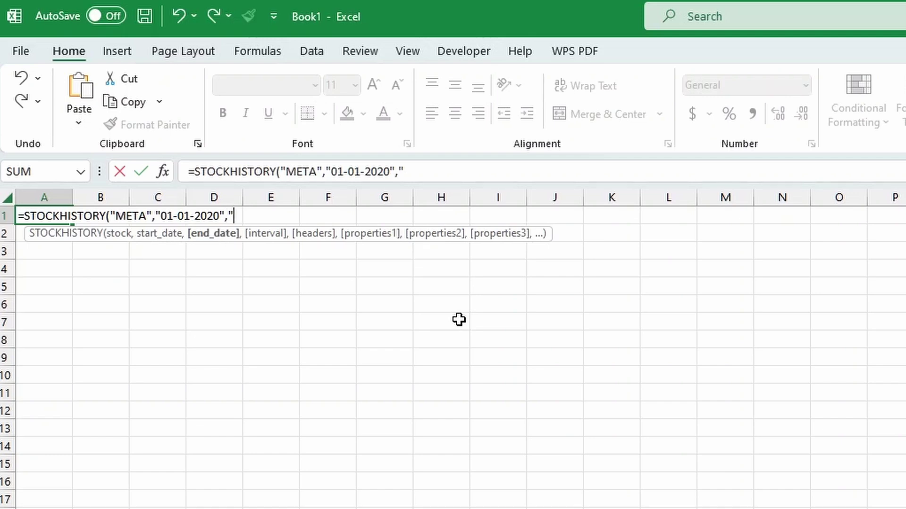
text(12-31-202)
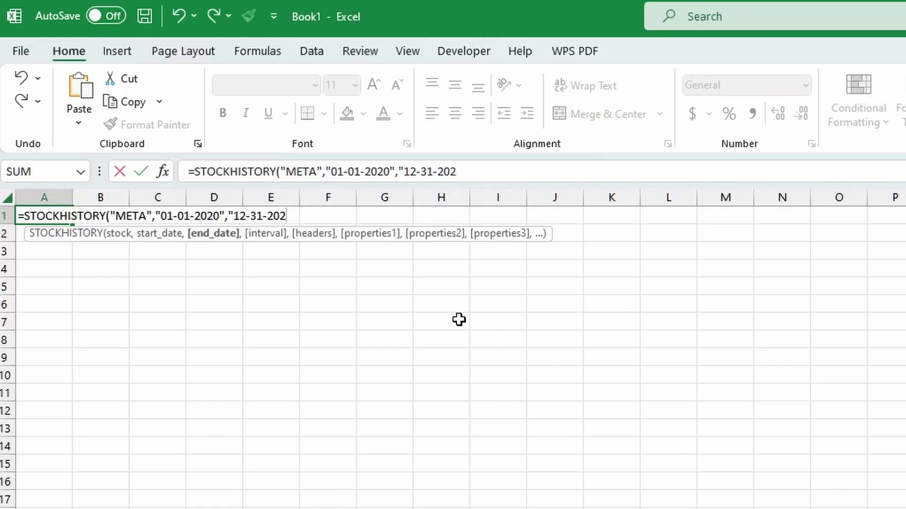
text(2",)
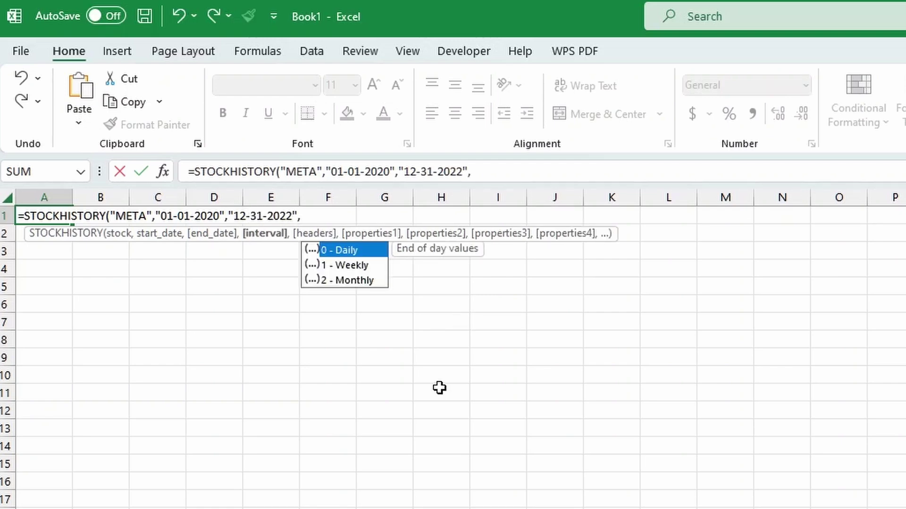
text(0,)
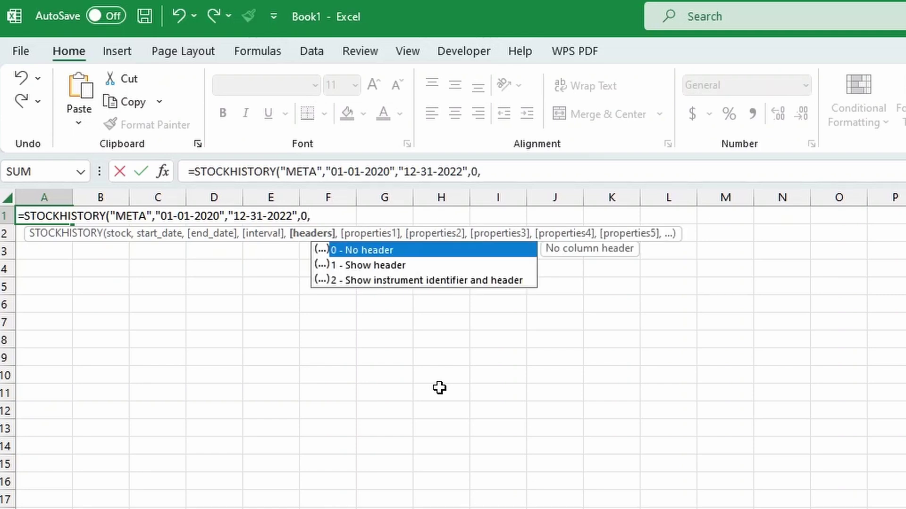
text(2,)
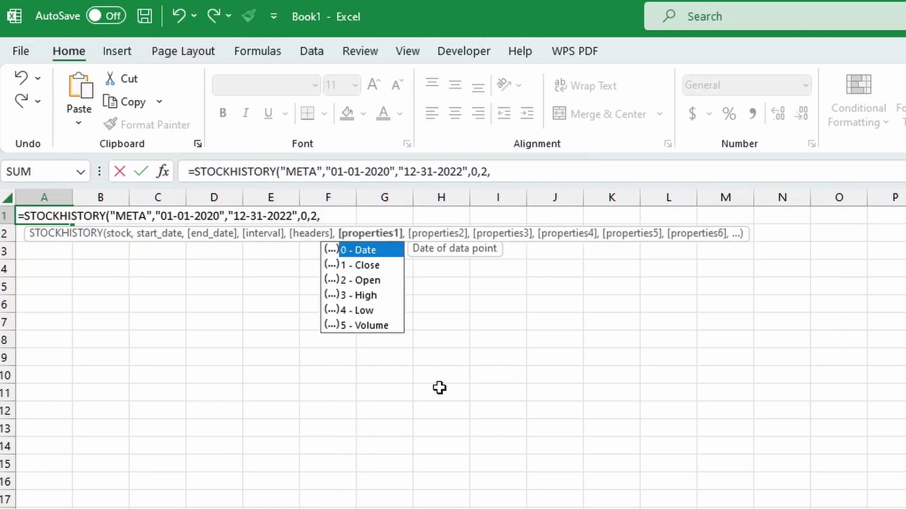
text(0,)
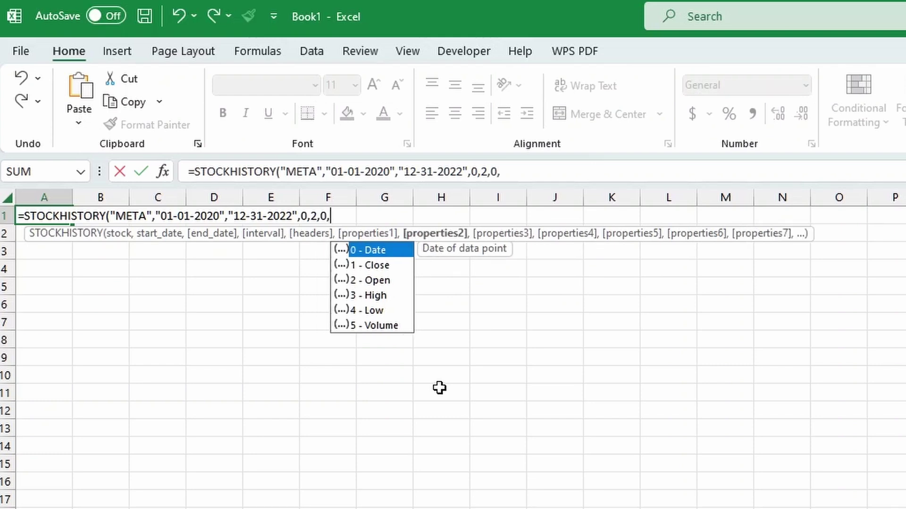
text(2,)
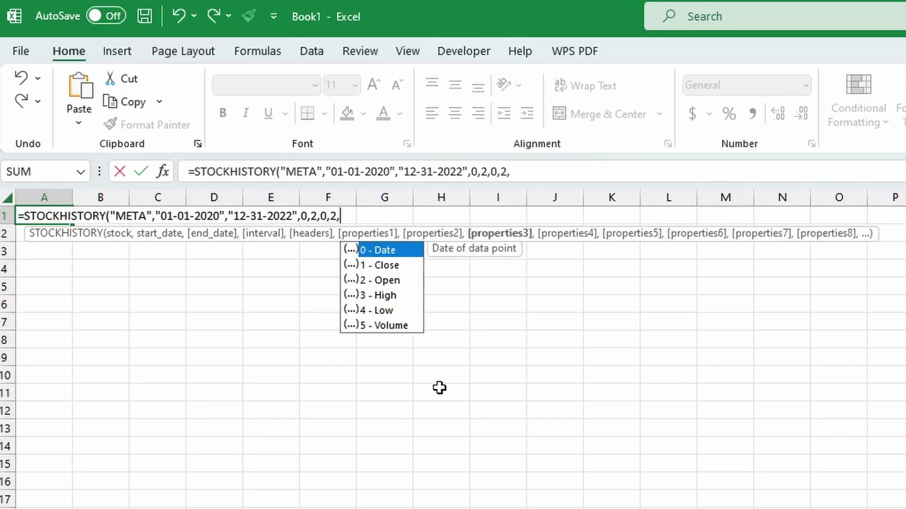
text(1,)
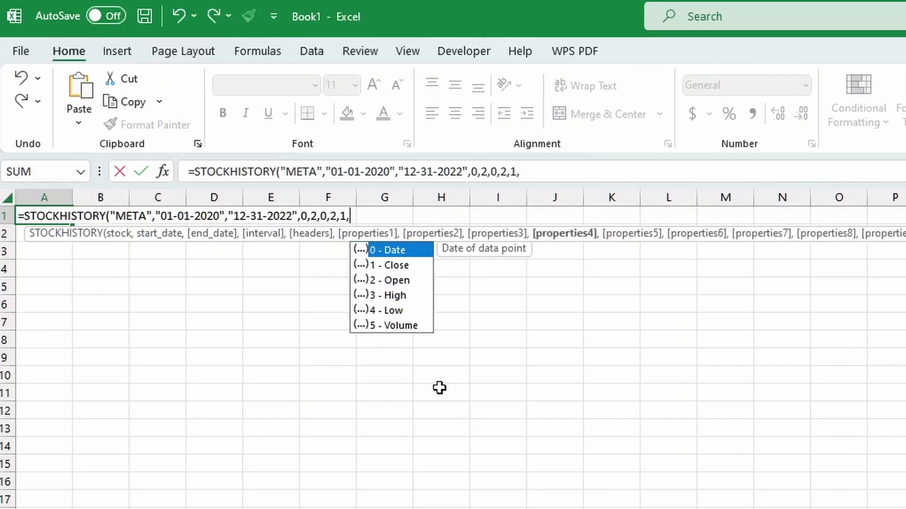
text(4,3)
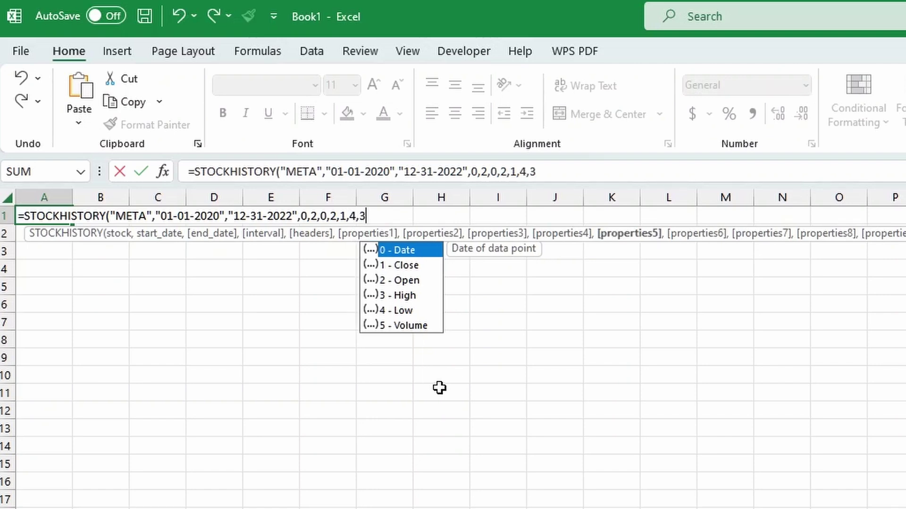
text(,5)
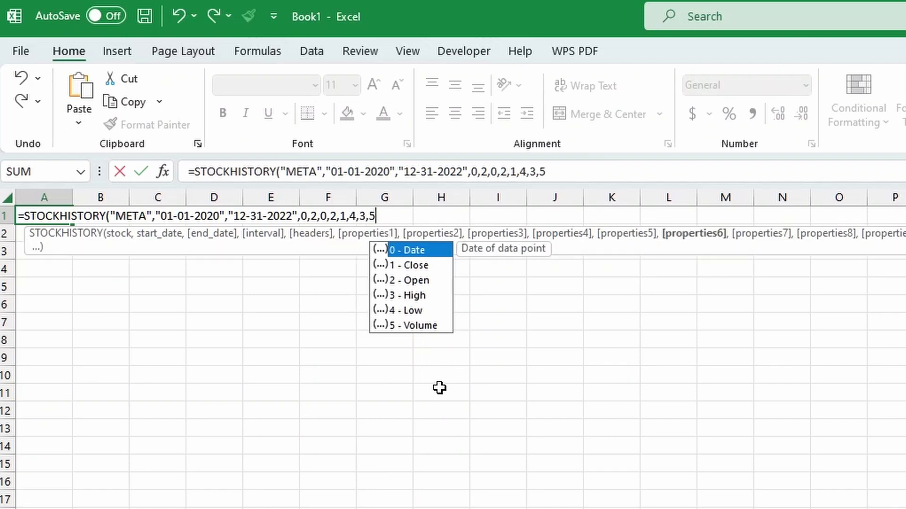
text())
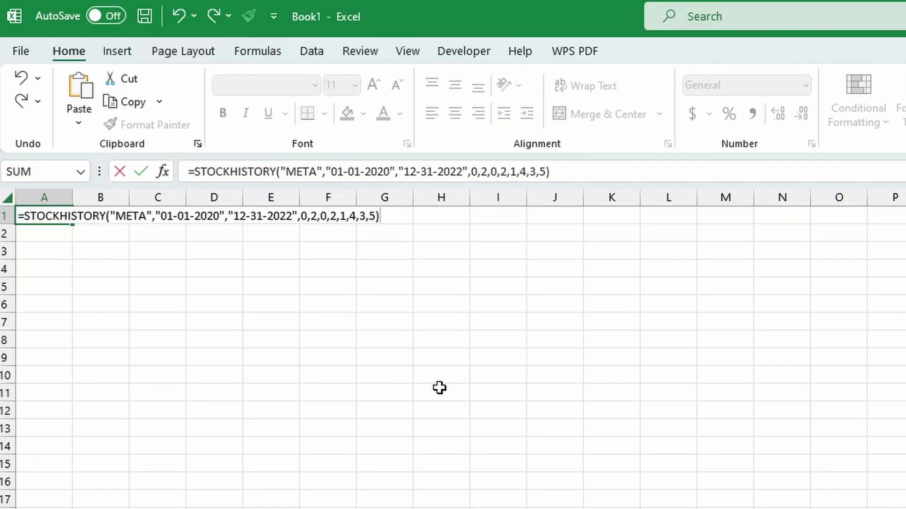
- Commit the formula to load the META data and autofit columns A–F to their contents
key(Return)
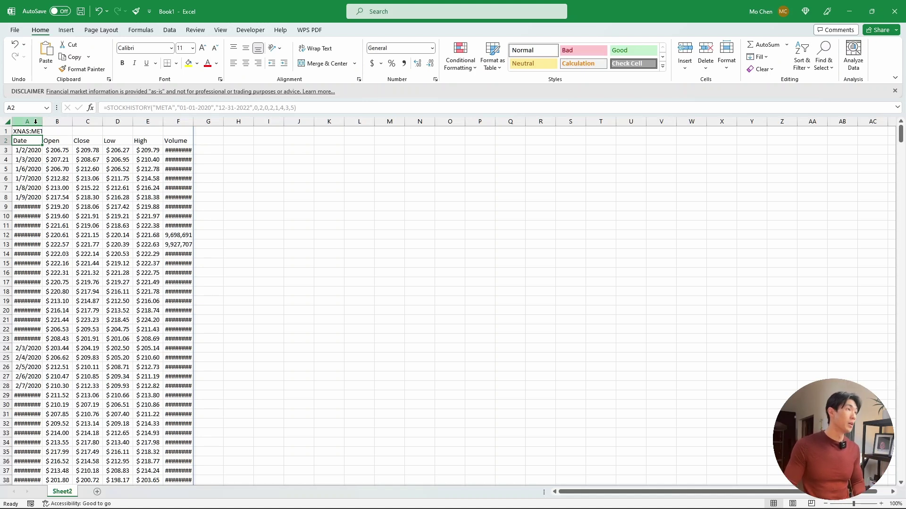
drag(36, 121, 178, 121)
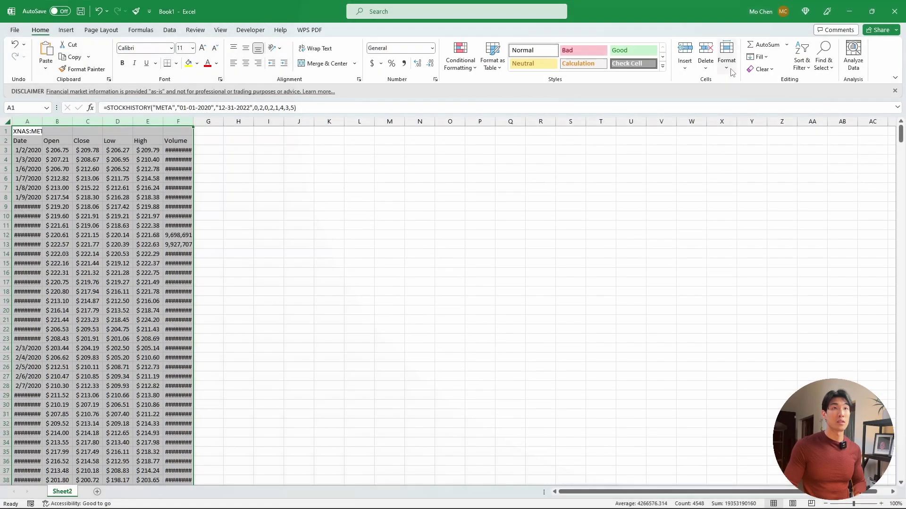
click(727, 53)
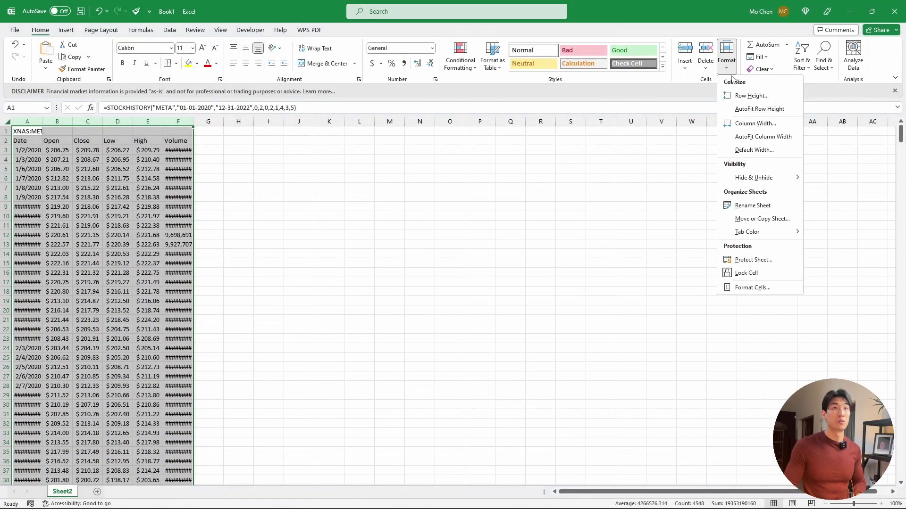
click(743, 137)
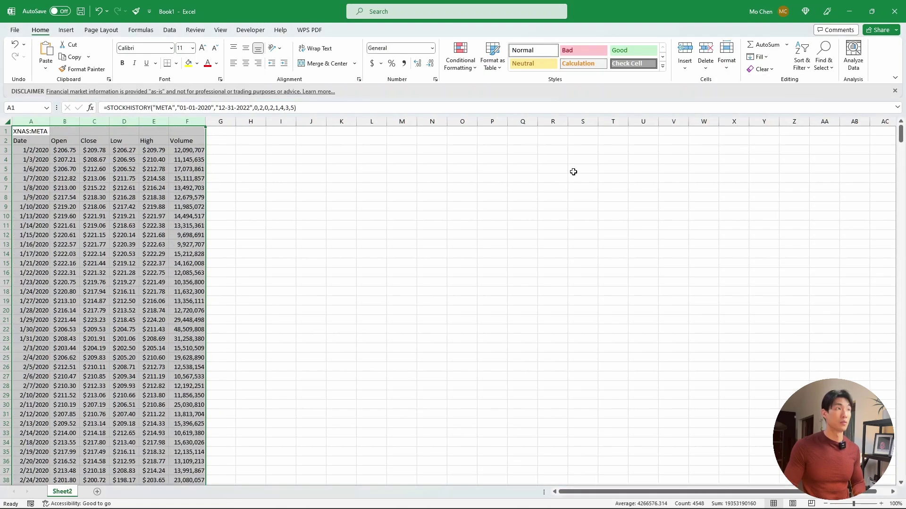
click(224, 157)
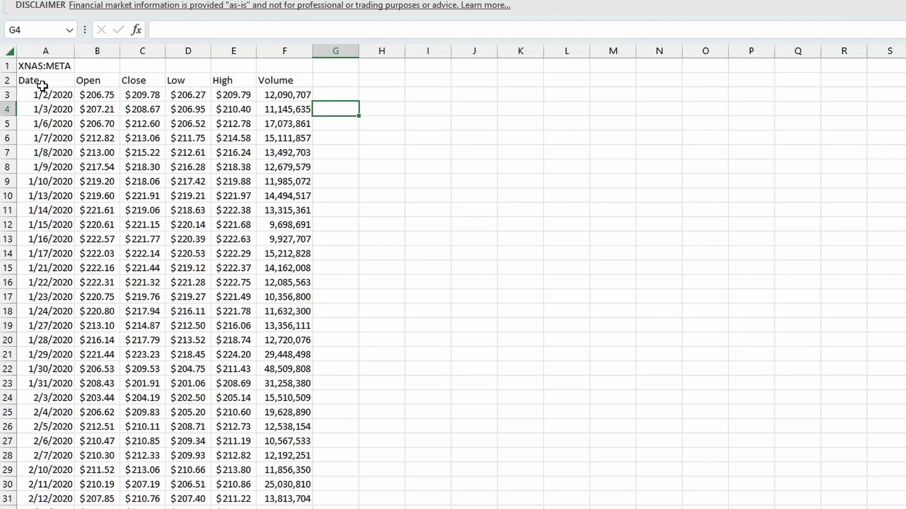
- Select the Date and Open columns down to the last data row and bring up the line chart types
click(43, 84)
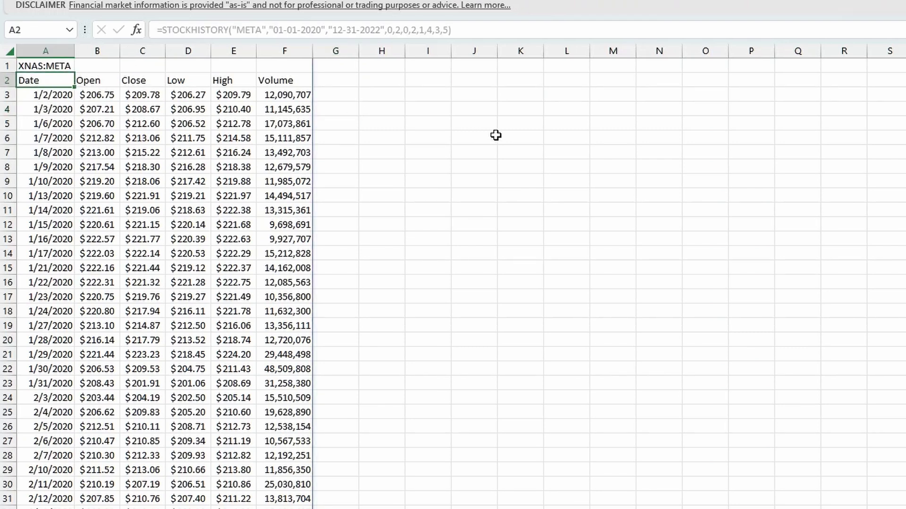
key(shift+Right)
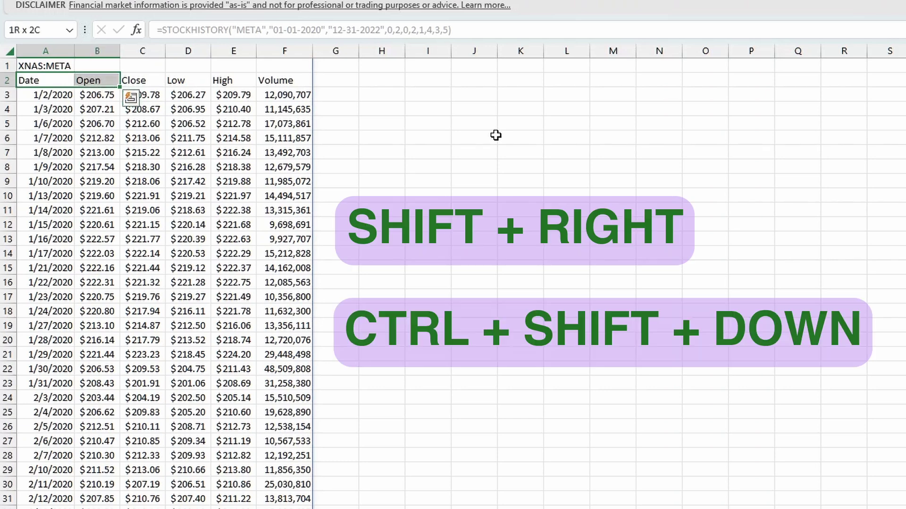
key(ctrl+shift+Down)
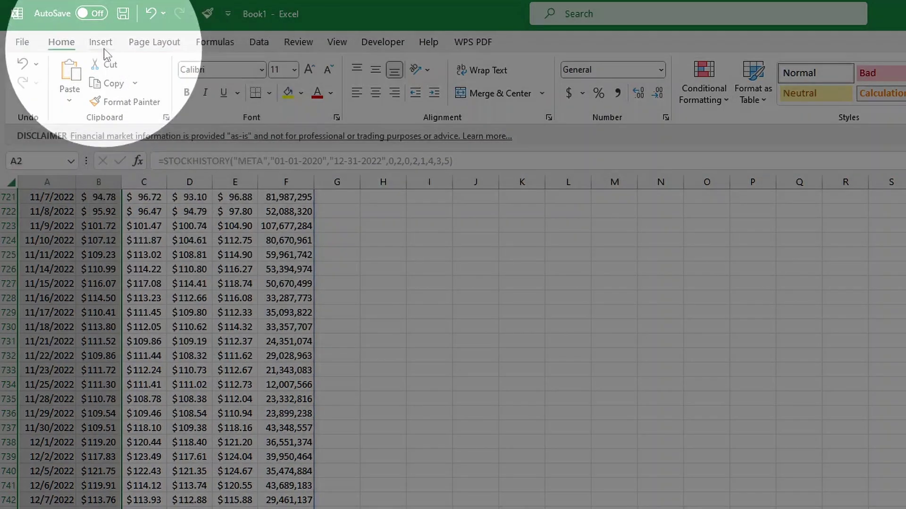
click(103, 50)
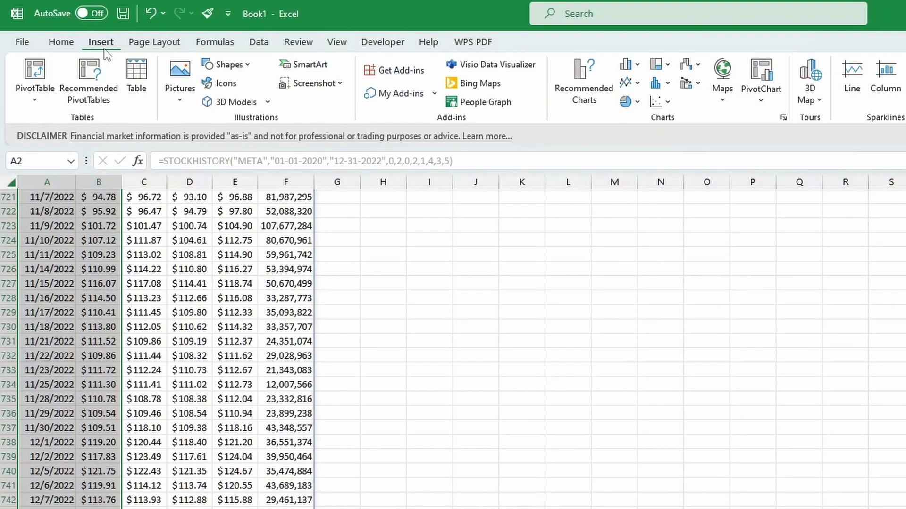
click(632, 86)
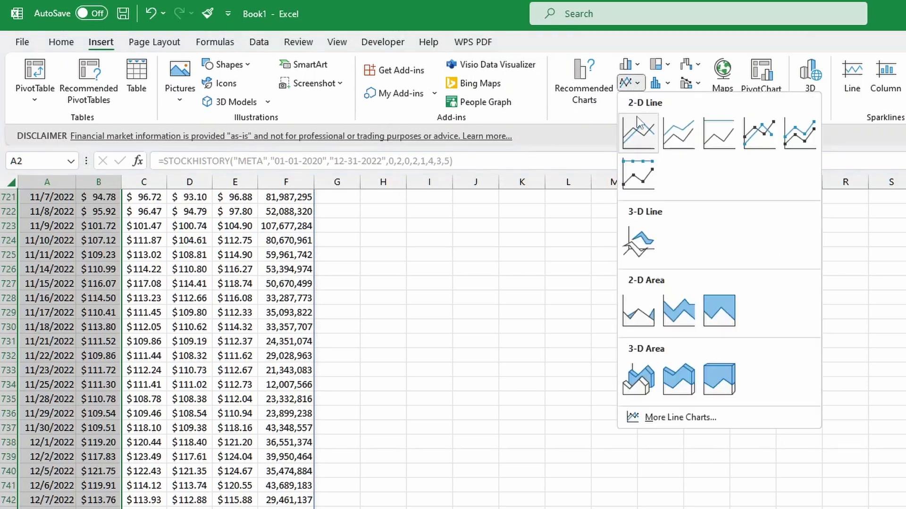
- Insert a 2-D line chart of Open prices and enlarge it to span roughly columns H to T
click(641, 134)
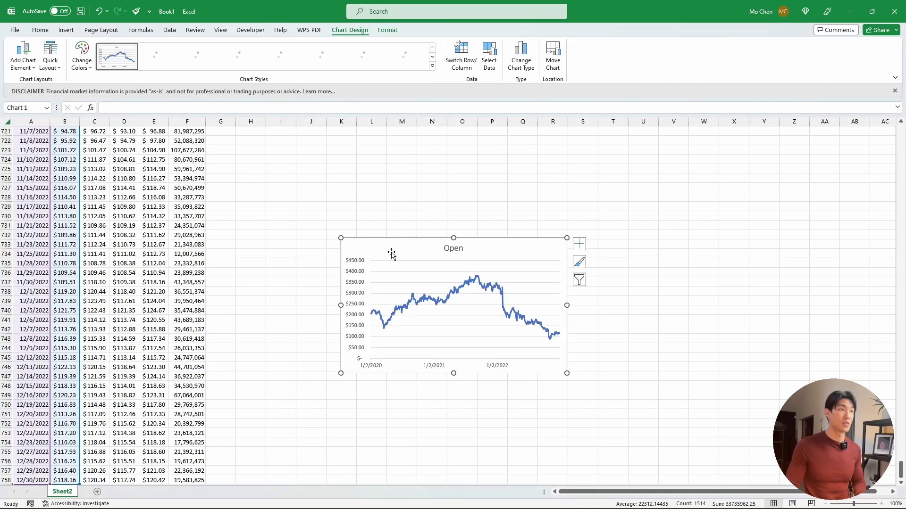
drag(340, 239, 222, 157)
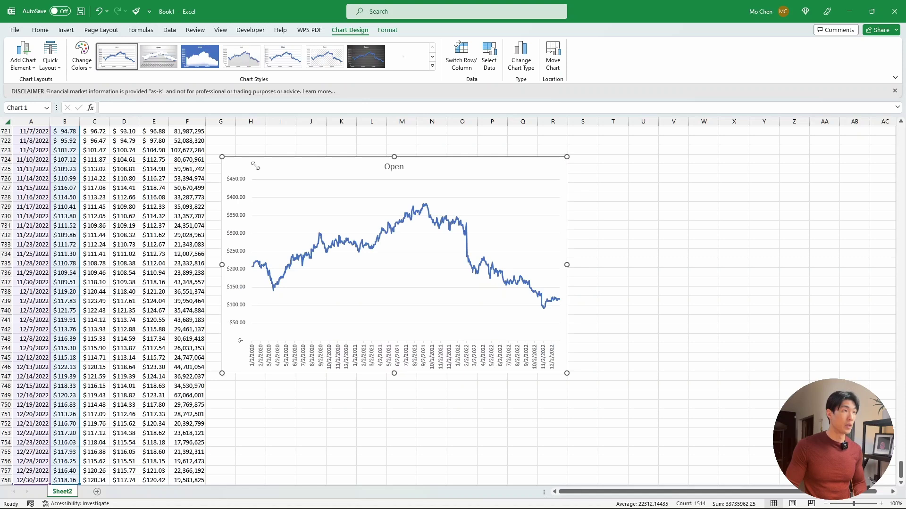
drag(568, 374, 620, 412)
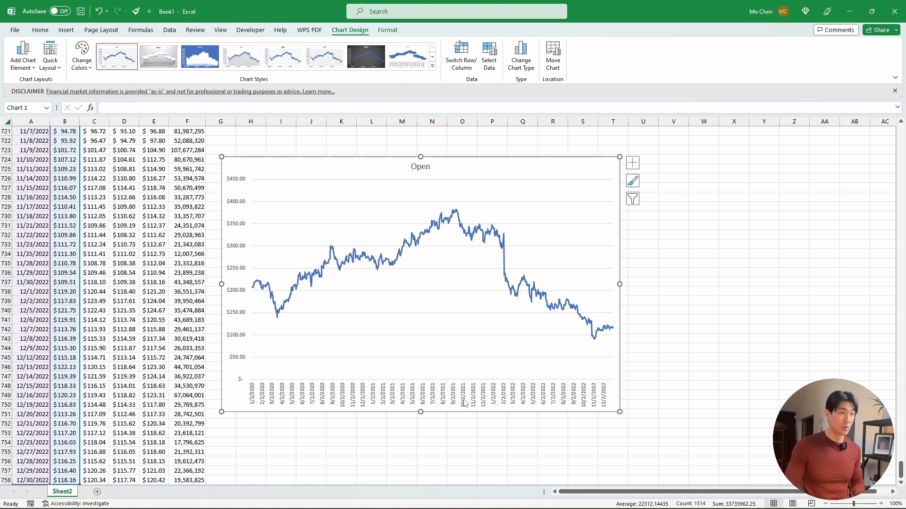
mouse_move(454, 213)
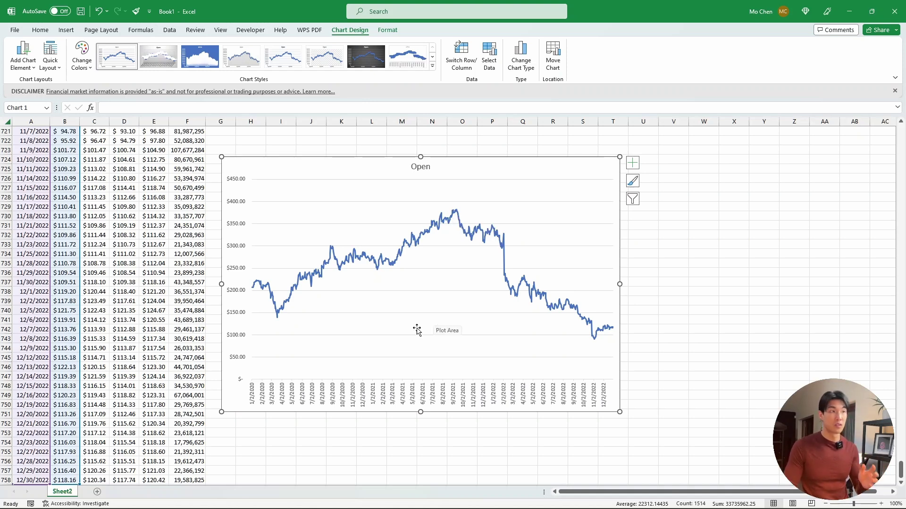
click(263, 432)
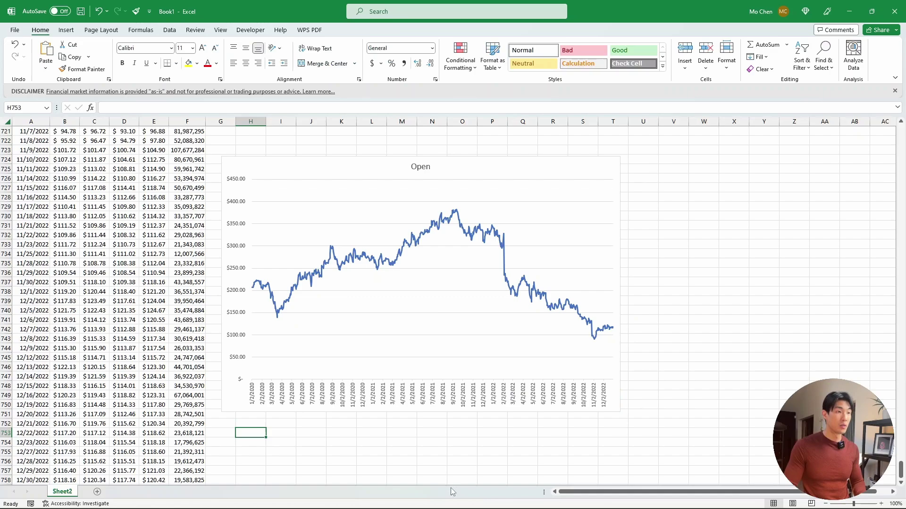
- In a new incognito Chrome tab, search Google for 'amazon share price'
click(432, 498)
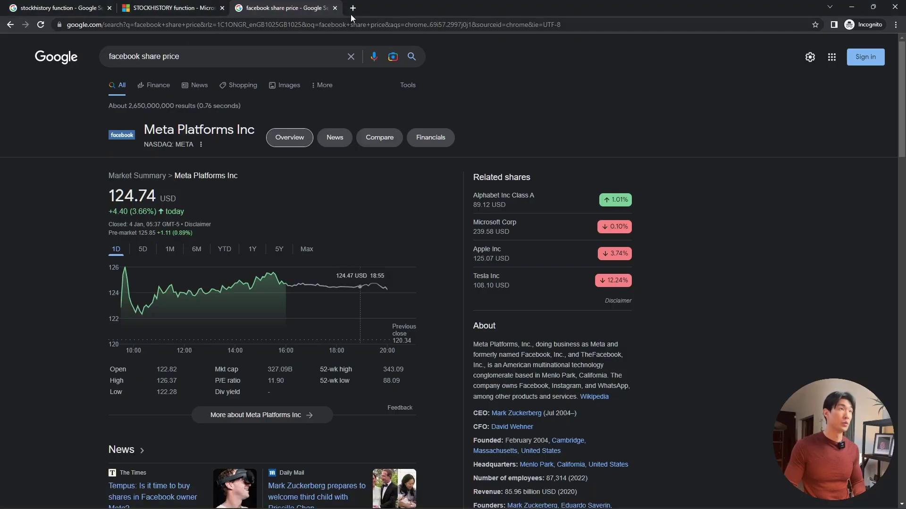
click(352, 8)
text(amazon)
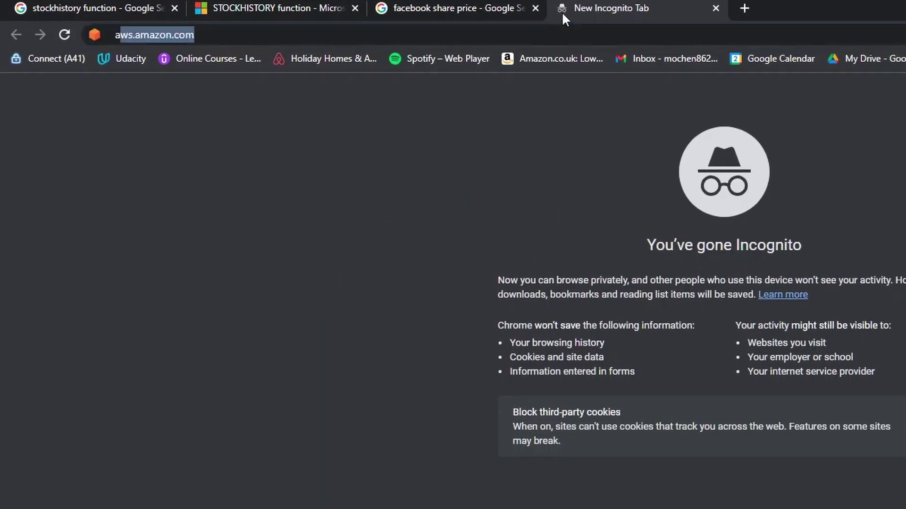
text( share price)
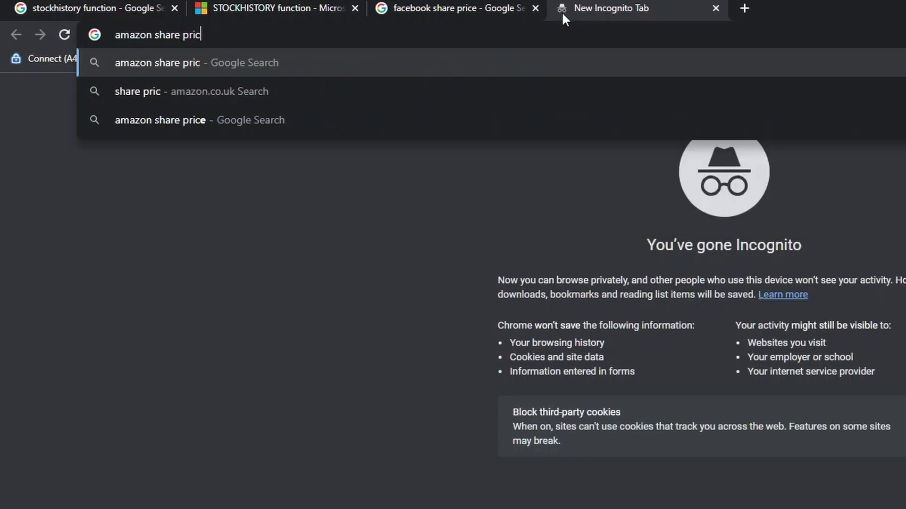
key(Return)
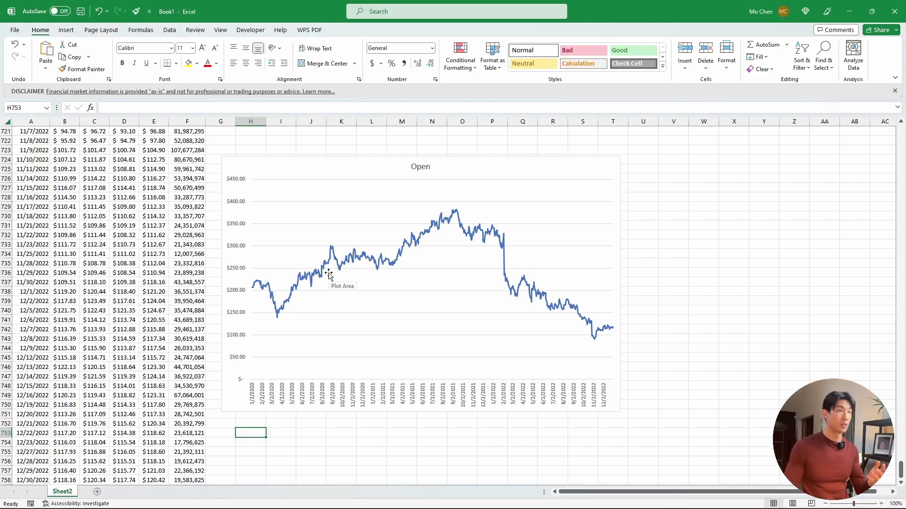
- Change the STOCKHISTORY formula in A1 from META to AMZN
click(253, 141)
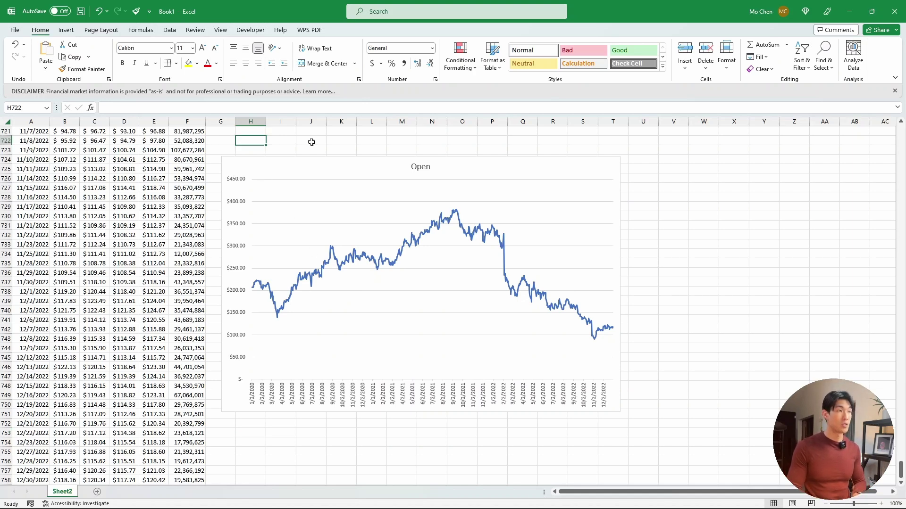
key(ctrl+Home)
key(F2)
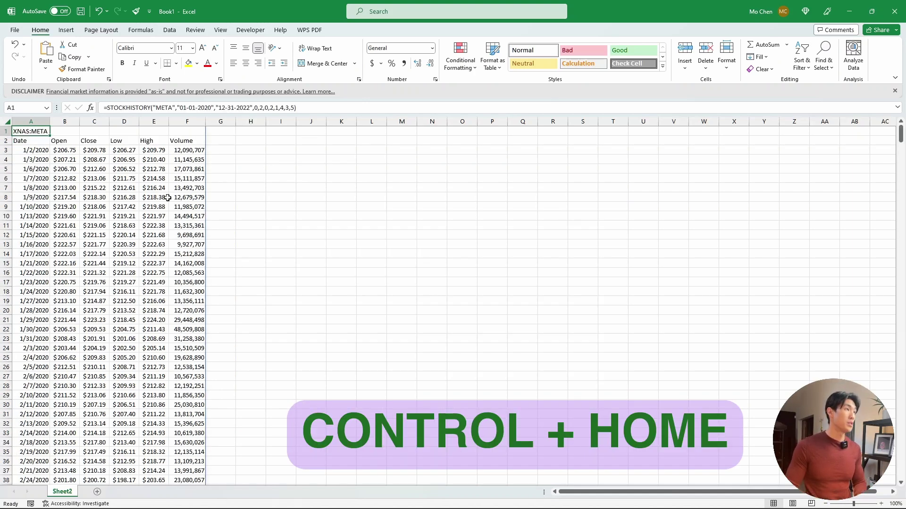
key(BackSpace)
key(BackSpace)
key(BackSpace)
key(BackSpace)
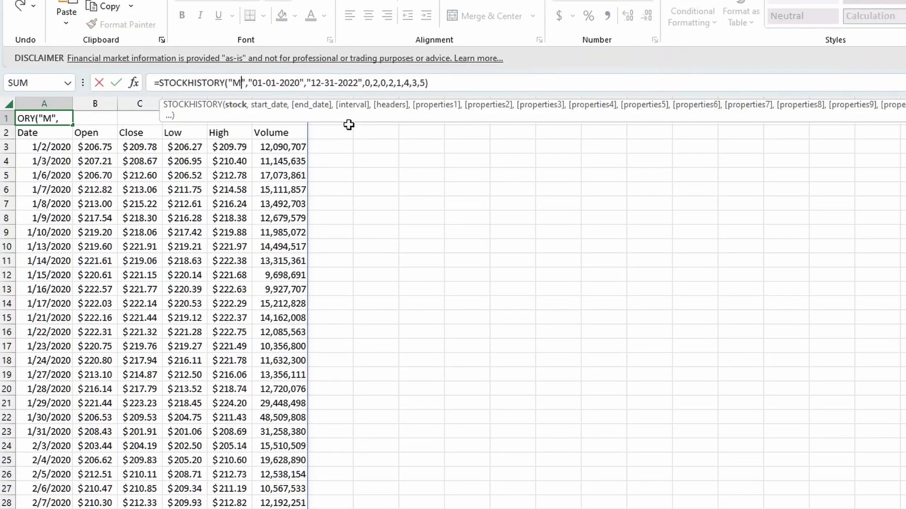
text(AMZN)
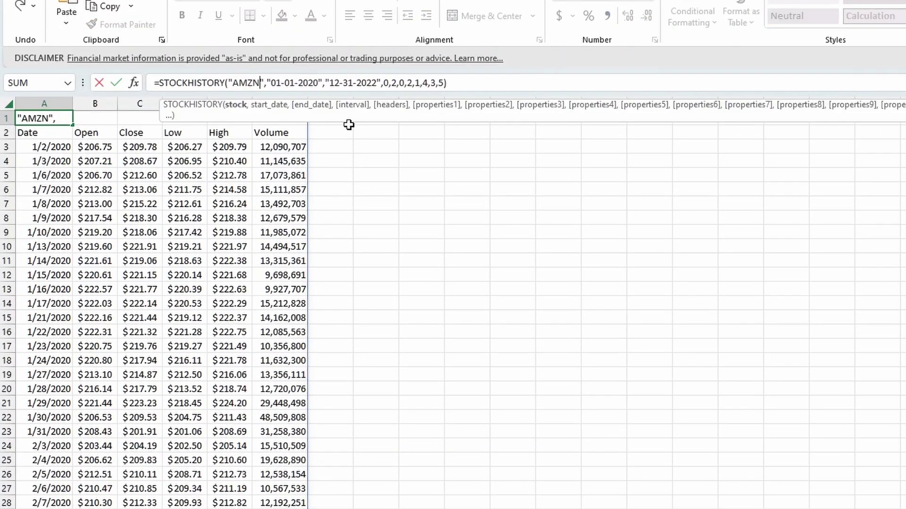
key(Return)
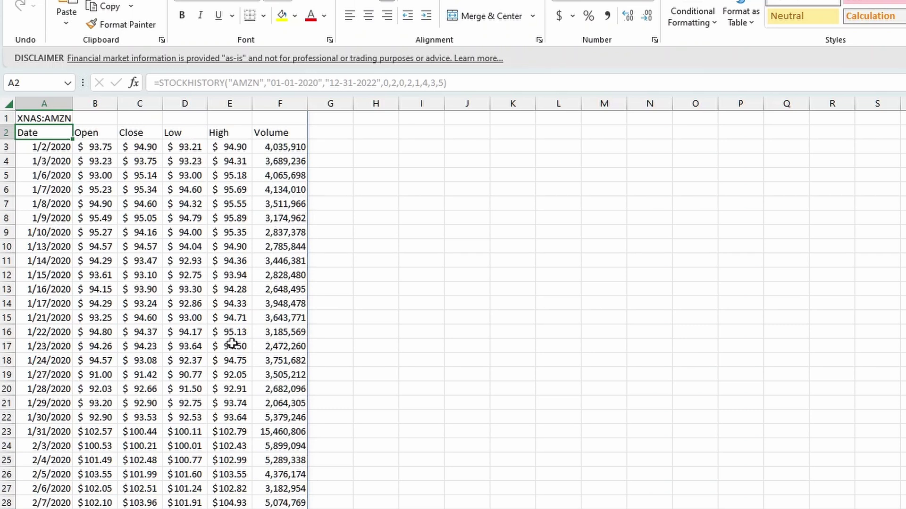
- Move the Open price line chart a little higher on the sheet
drag(899, 132, 883, 467)
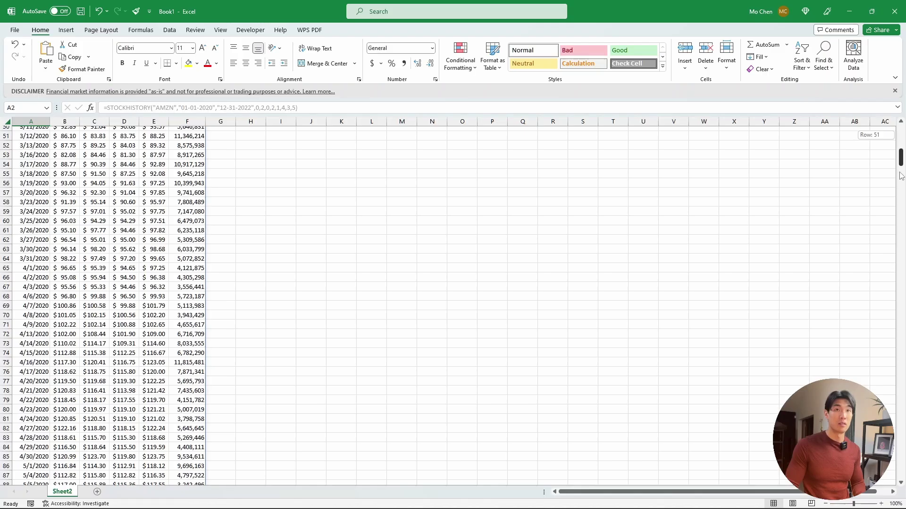
scroll(434, 344, down, 6)
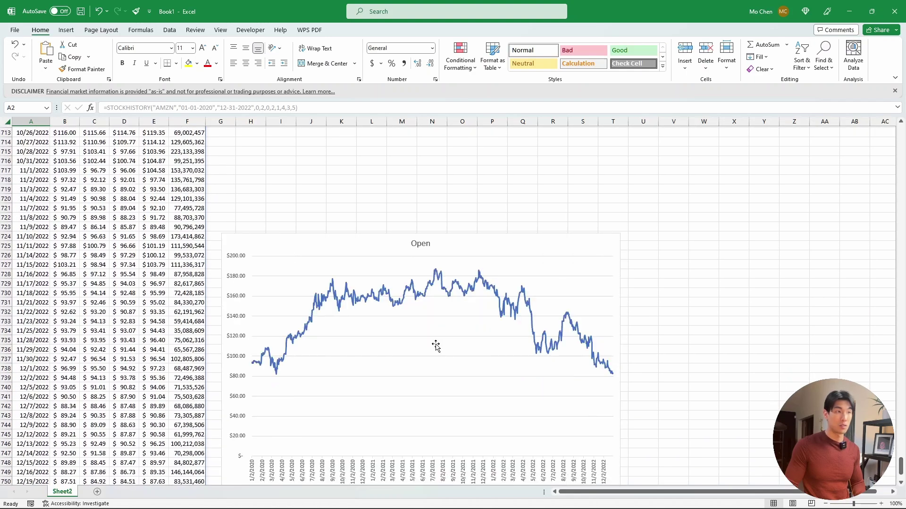
click(475, 183)
drag(475, 182, 473, 158)
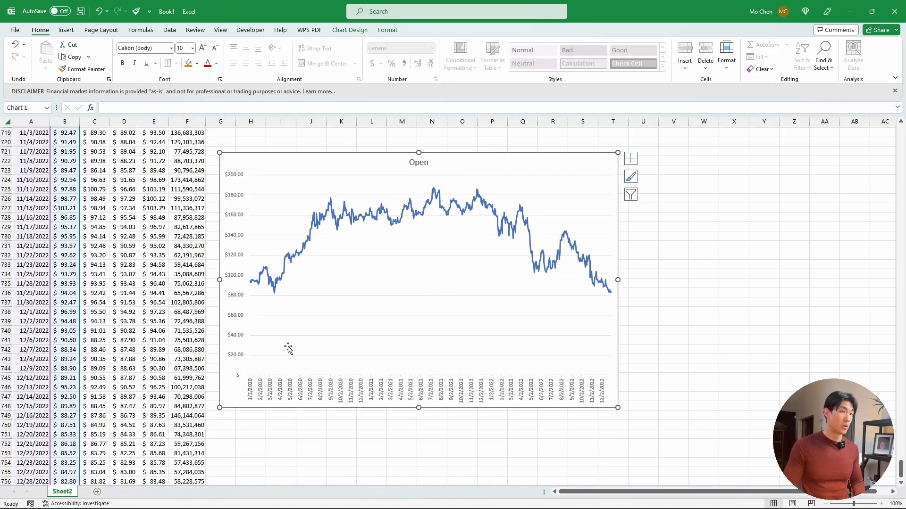